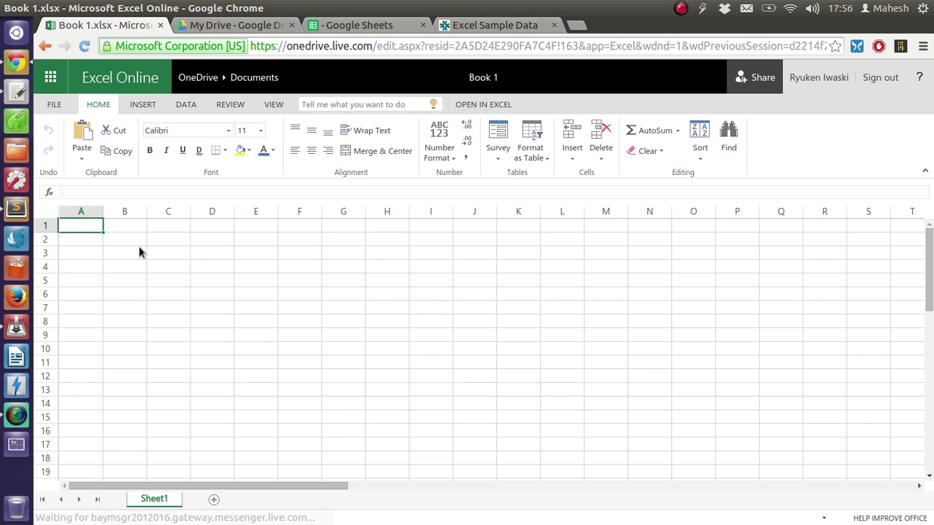
Step: Select the header and first twelve orders on the Excel sample data page, then go to Google Sheets
{"action": "left_click", "coordinate": [479, 26]}
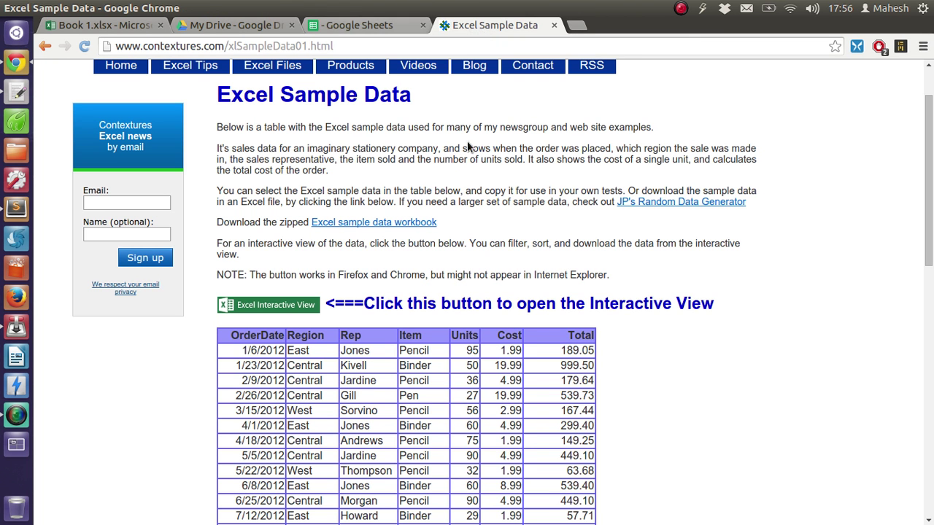
{"action": "scroll", "coordinate": [765, 165], "scroll_direction": "down", "scroll_amount": 3}
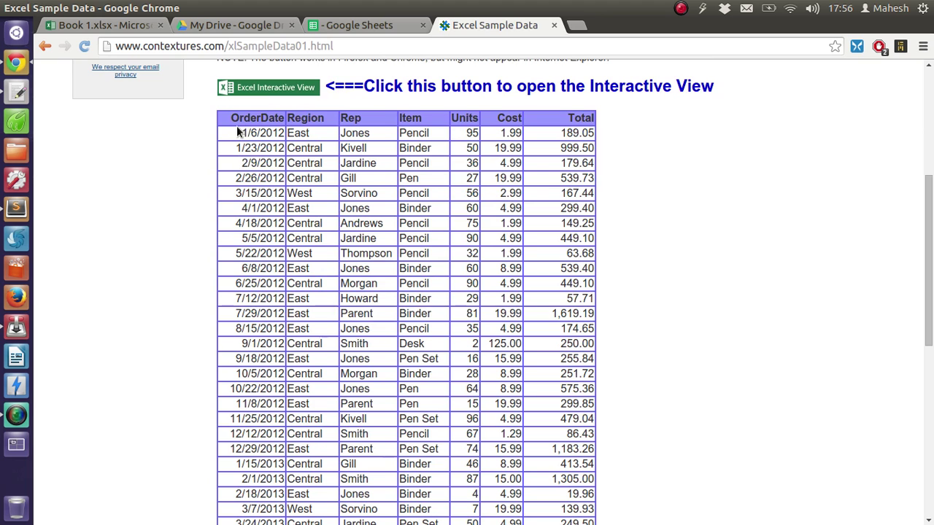
{"action": "left_click_drag", "start_coordinate": [229, 117], "coordinate": [592, 295]}
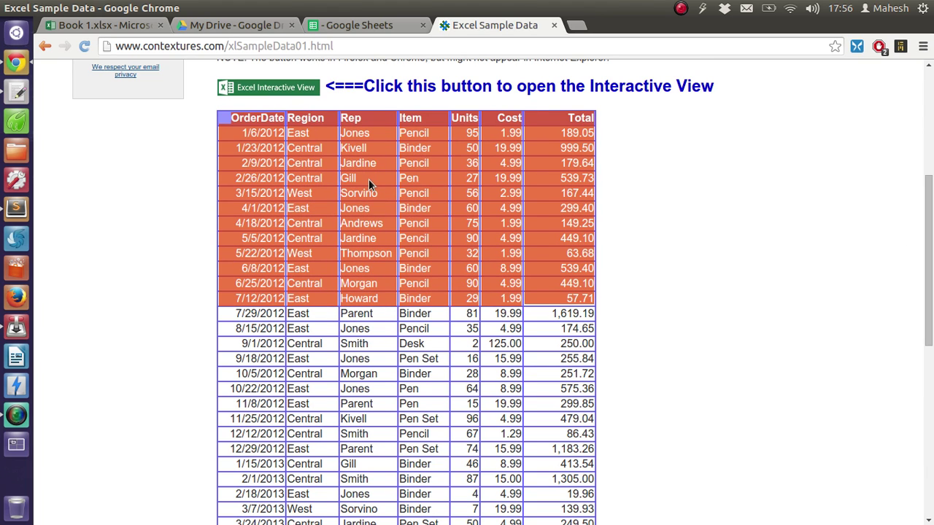
{"action": "left_click", "coordinate": [341, 76]}
{"action": "left_click", "coordinate": [342, 24]}
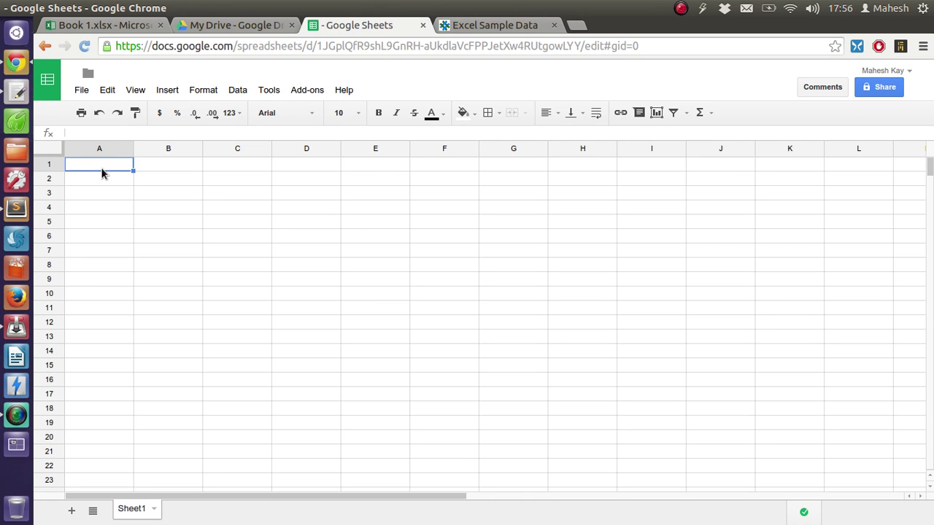
Step: Paste the copied sales table, OrderDate through Total, into Sheet1 starting at A1
{"action": "left_click_drag", "start_coordinate": [113, 168], "coordinate": [688, 291]}
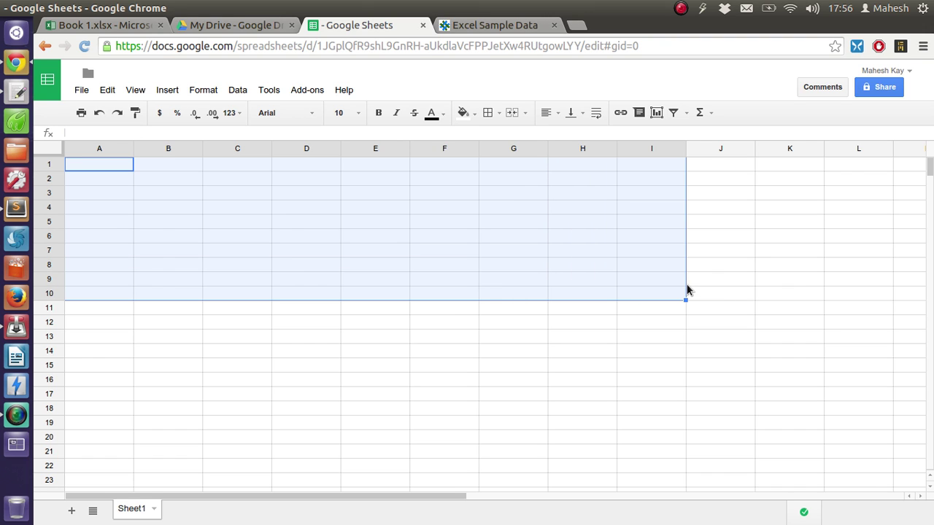
{"action": "type", "text": "OrderDate\tRegion\tRep\tItem\tUnits\tCost\tTotal 1/6/2012\tEast\tJones\tPencil\t95\t1.99\t189.05 1/23/2012\tCentral\tKivell\tBinder\t50\t19.99\t999.5 2/9/2012\tCentral\tJardine\tPencil\t36\t4.99\t179.64 2/26/2012\tCentral\tGill\tPen\t27\t19.99\t539.73 3/15/2012\tWest\tSorvino\tPencil\t56\t2.99\t167.44 4/1/2012\tEast\tJones\tBinder\t60\t4.99\t299.4 4/18/2012\tCentral\tAndrews\tPencil\t75\t1.99\t149.25 5/5/2012\tCentral\tJardine\tPencil\t90\t4.99\t449.1 5/22/2012\tWest\tThompson\tPencil\t32\t1.99\t63.68 6/8/2012\tEast\tJones\tBinder\t60\t8.99\t539.4 6/25/2012\tCentral\tMorgan\tPencil\t90\t4.99\t449.1 7/12/2012\tEast\tHoward\tBinder\t29\t1.99\t57.71"}
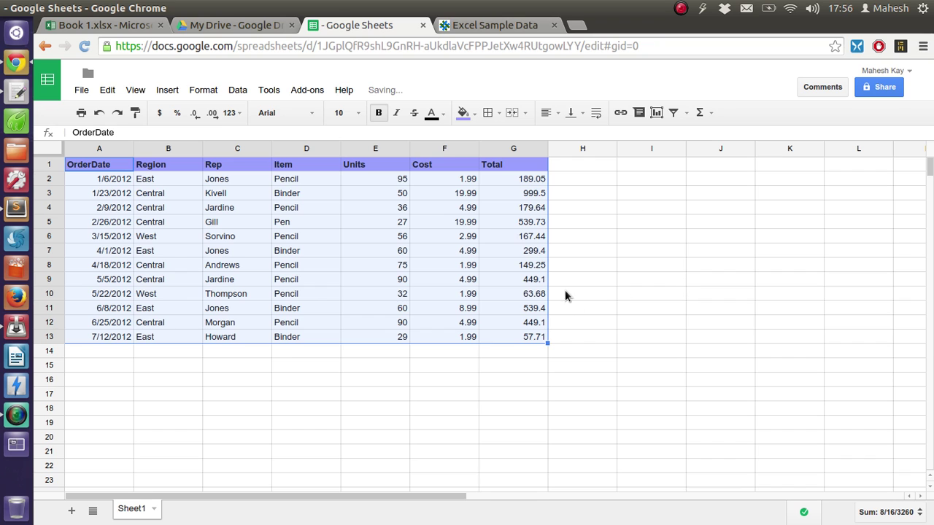
Step: Paste the sales data into Book 1, undo it, and paste again into A1:J17
{"action": "left_click", "coordinate": [108, 27]}
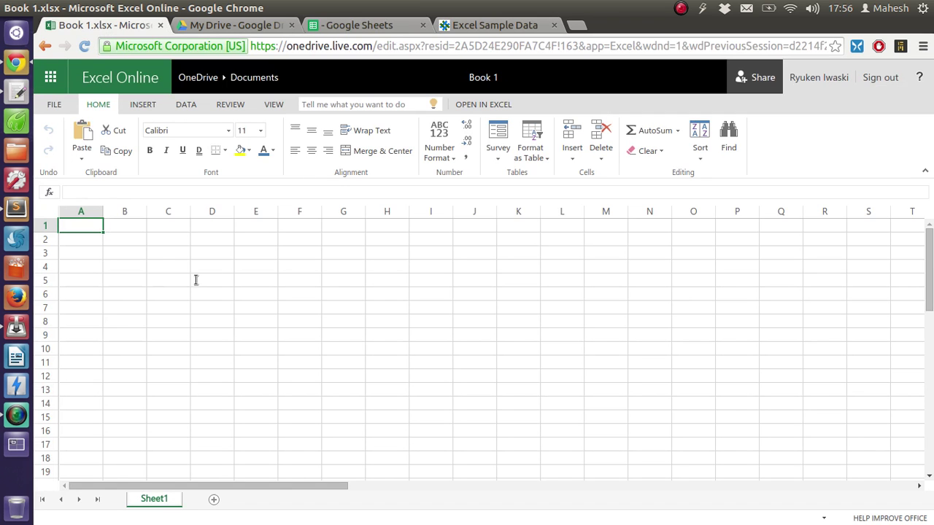
{"action": "key", "text": "ctrl+v"}
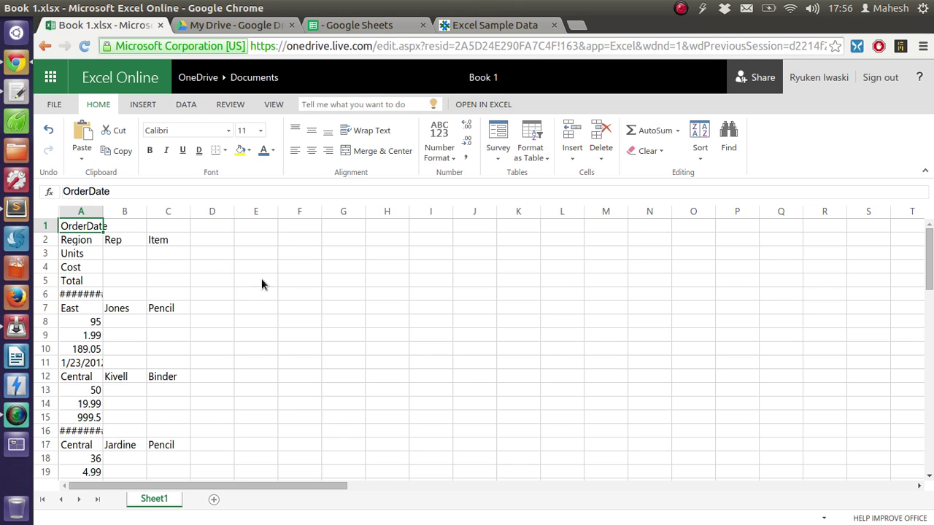
{"action": "left_click", "coordinate": [47, 130]}
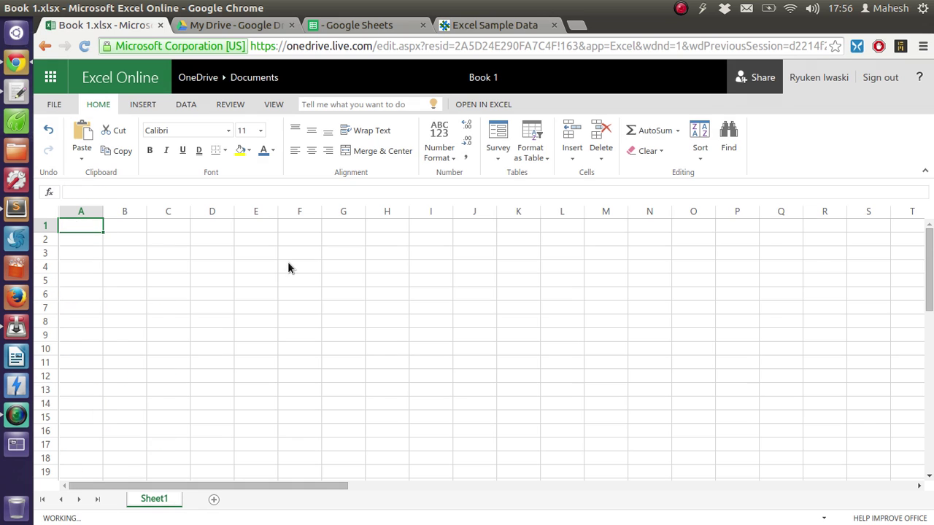
{"action": "left_click_drag", "start_coordinate": [118, 232], "coordinate": [496, 453]}
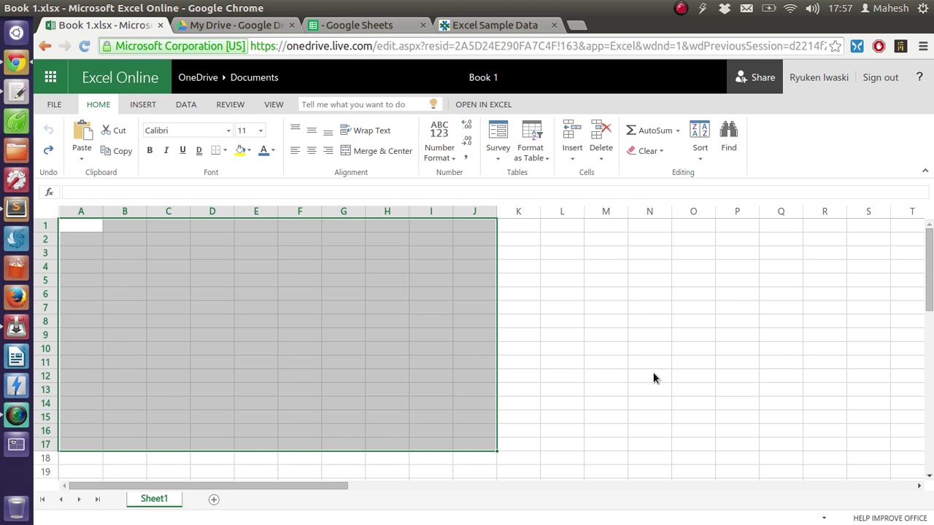
{"action": "key", "text": "ctrl+v"}
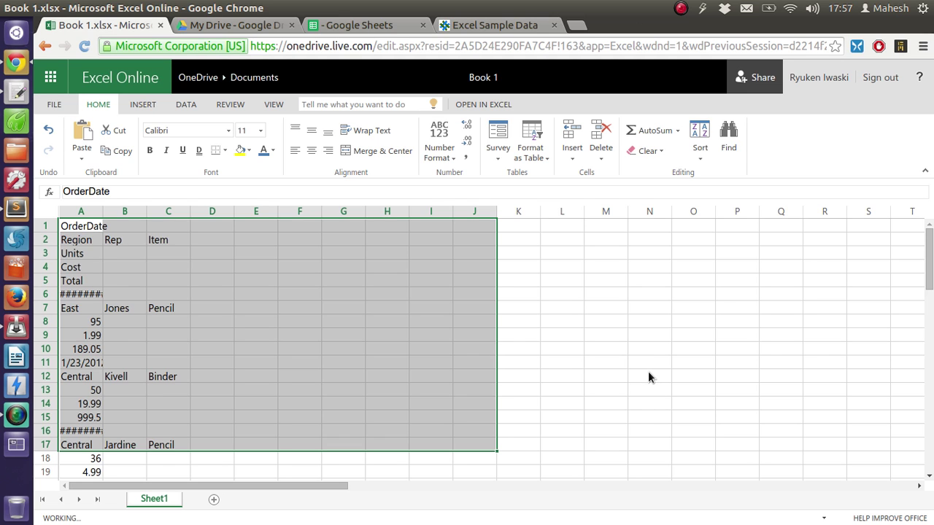
{"action": "left_click", "coordinate": [330, 375]}
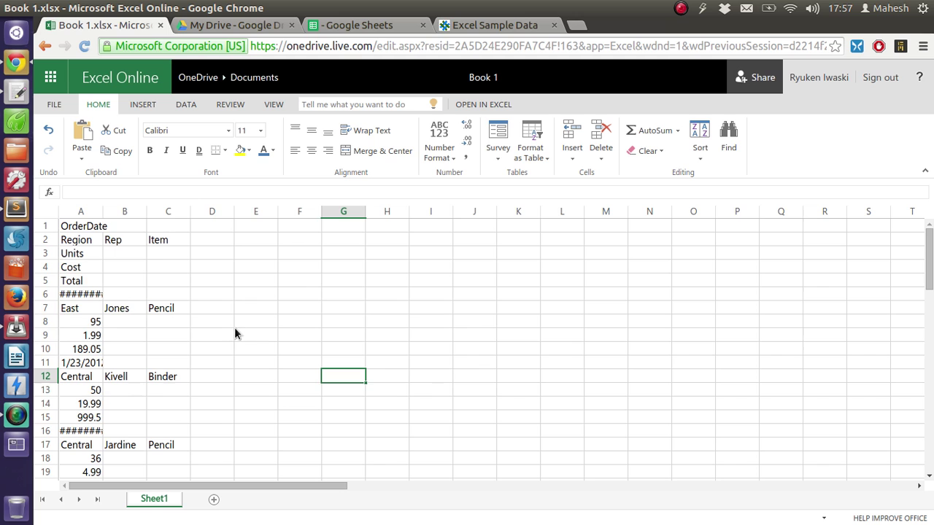
Step: Widen column A and delete the scrambled data in A1:C19
{"action": "left_click_drag", "start_coordinate": [102, 218], "coordinate": [327, 223]}
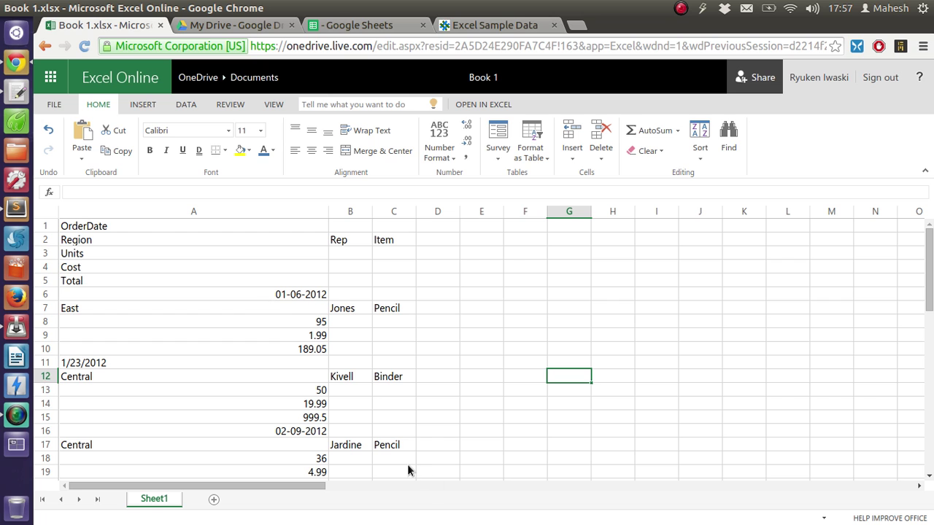
{"action": "left_click_drag", "start_coordinate": [411, 469], "coordinate": [62, 229]}
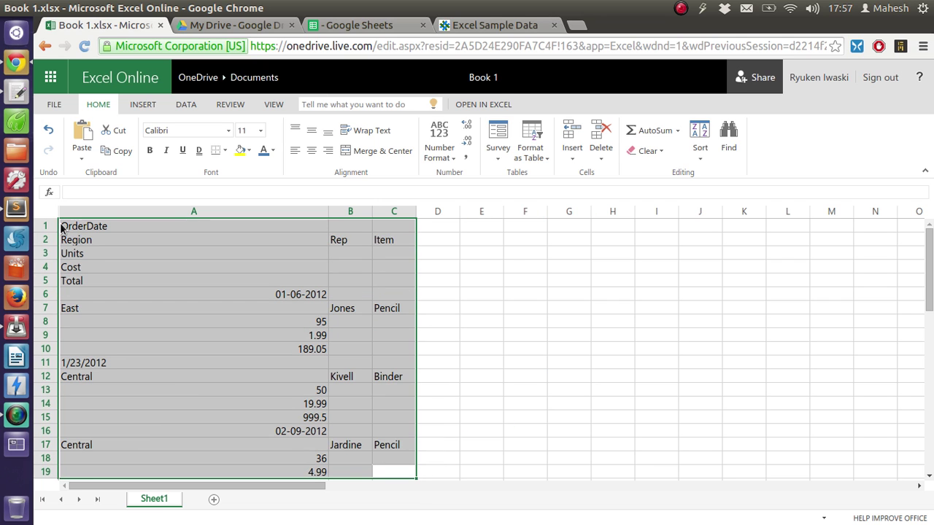
{"action": "key", "text": "Delete"}
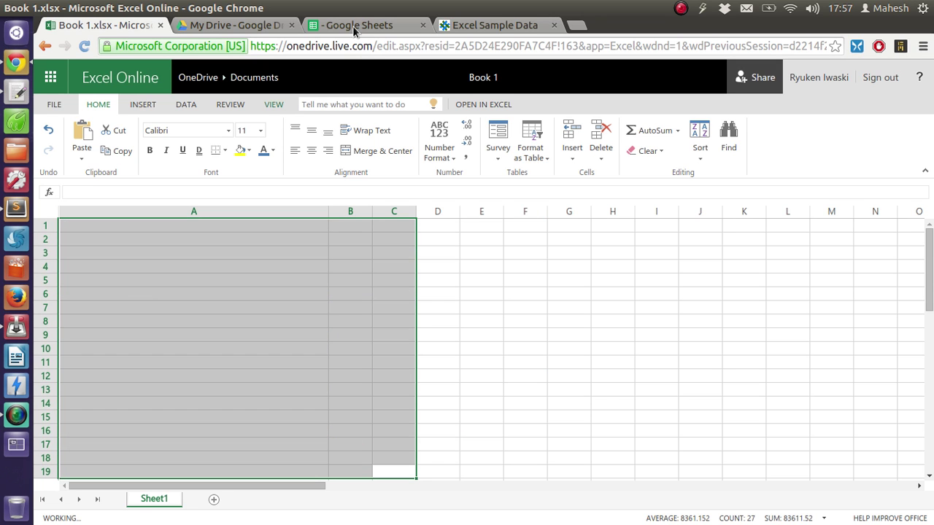
Step: Download the Google Sheets sales table as Web page (.zip), creating Untitled spreadsheet.zip
{"action": "left_click", "coordinate": [352, 26]}
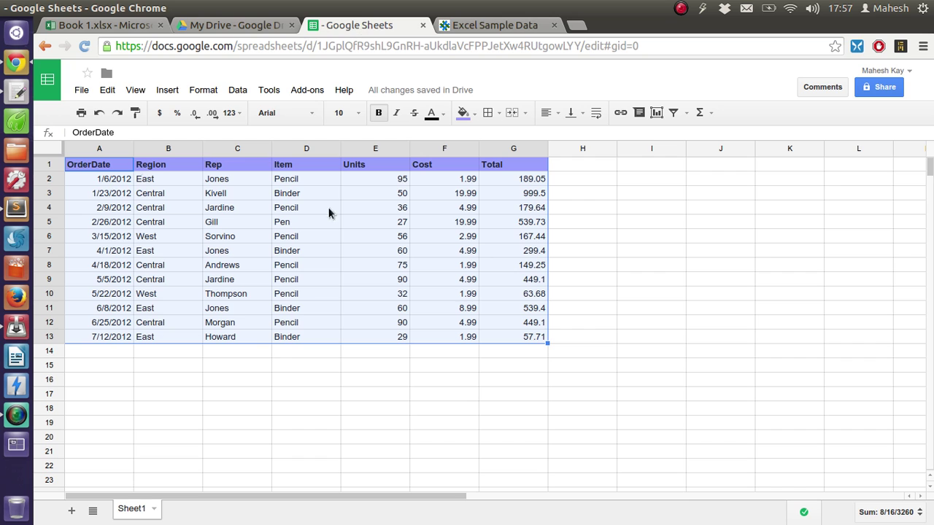
{"action": "left_click", "coordinate": [284, 388]}
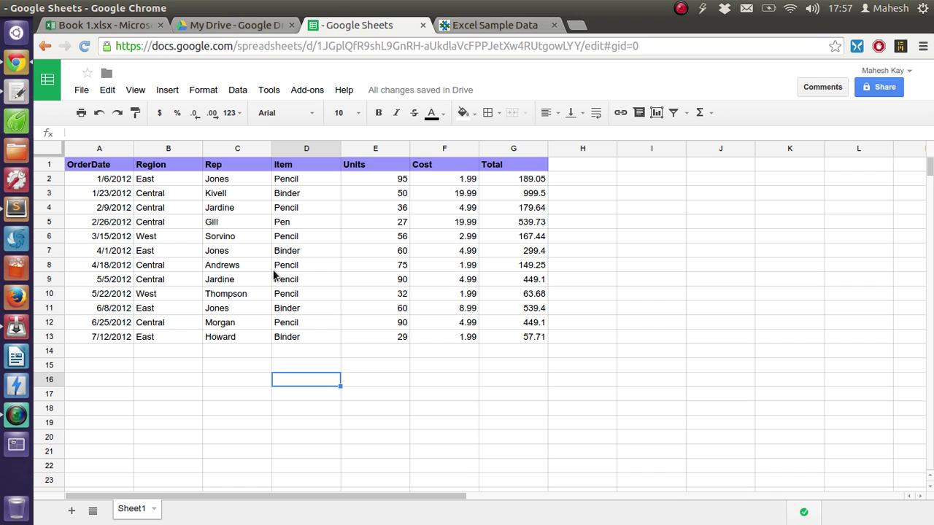
{"action": "left_click", "coordinate": [82, 91]}
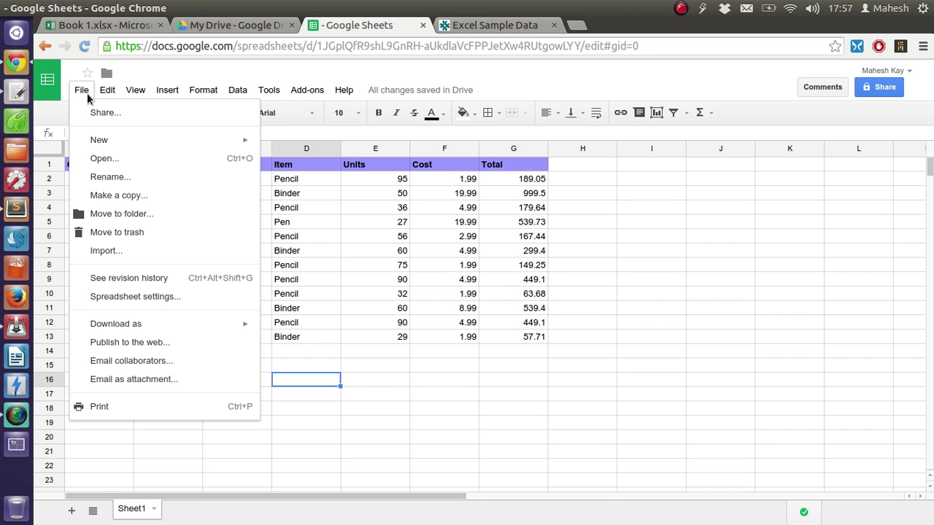
{"action": "left_click", "coordinate": [82, 90]}
{"action": "key", "text": "Right"}
{"action": "key", "text": "Right"}
{"action": "key", "text": "Right"}
{"action": "key", "text": "Right"}
{"action": "left_click", "coordinate": [86, 95]}
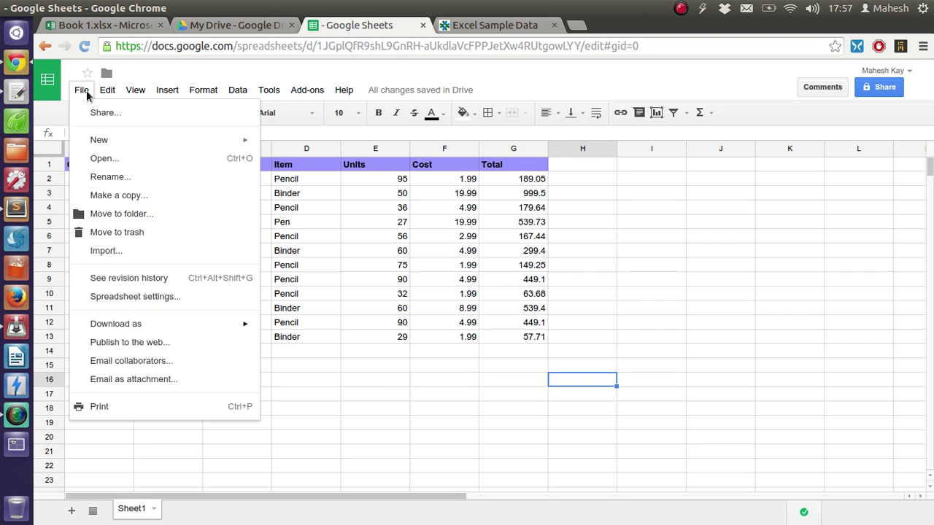
{"action": "mouse_move", "coordinate": [128, 332]}
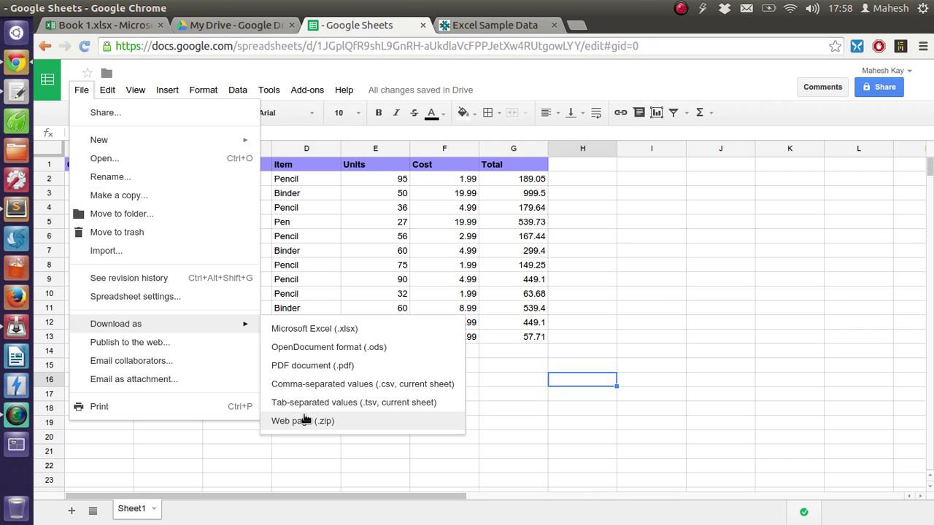
{"action": "mouse_move", "coordinate": [274, 334]}
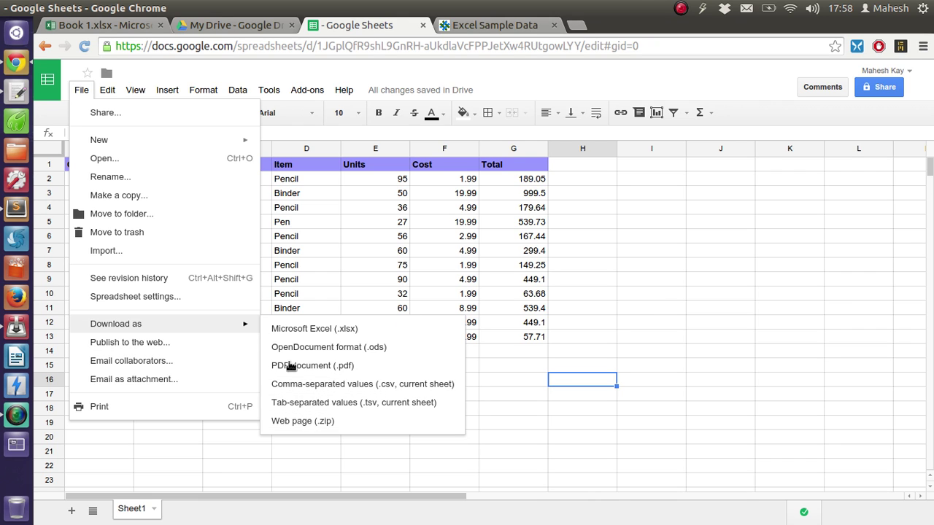
{"action": "left_click", "coordinate": [299, 421]}
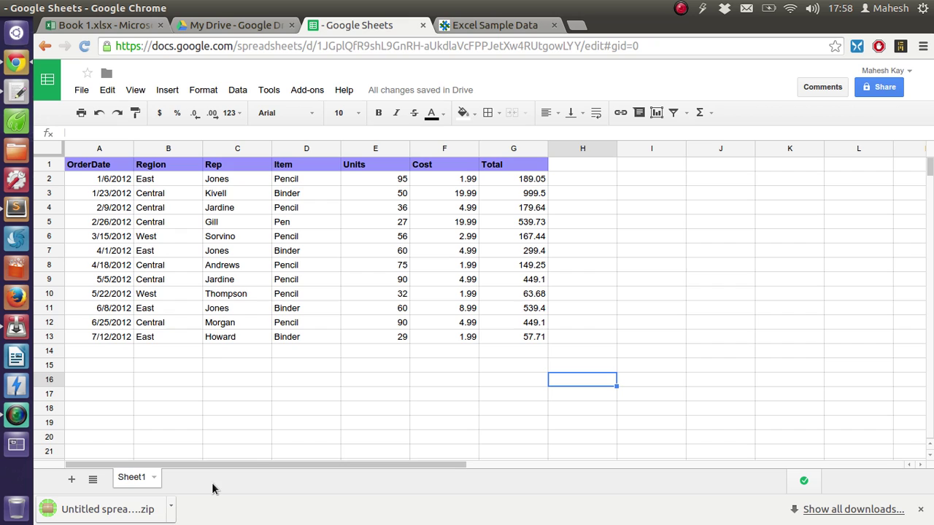
Step: Open Untitled spreadsheet.zip and extract Sheet1.html plus the resources folder to the Desktop
{"action": "left_click", "coordinate": [144, 516]}
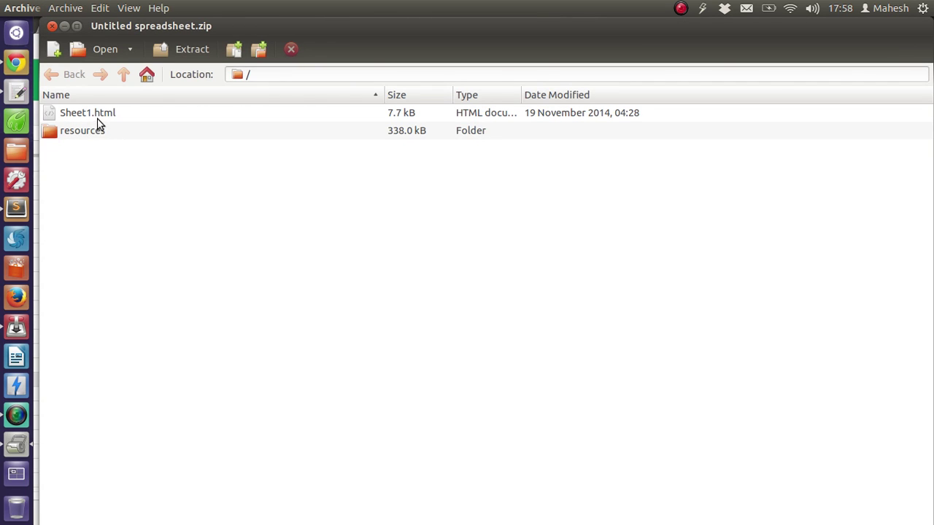
{"action": "left_click", "coordinate": [96, 134]}
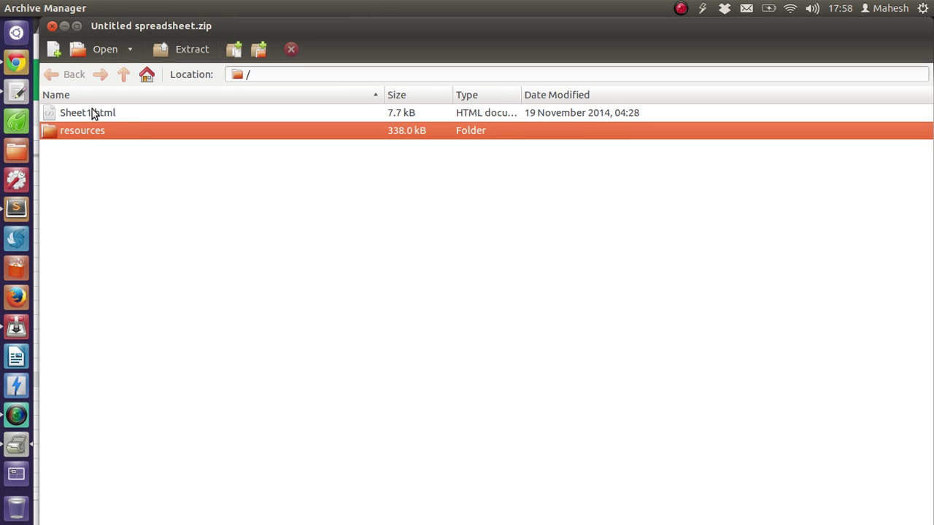
{"action": "left_click", "coordinate": [93, 113], "text": "shift"}
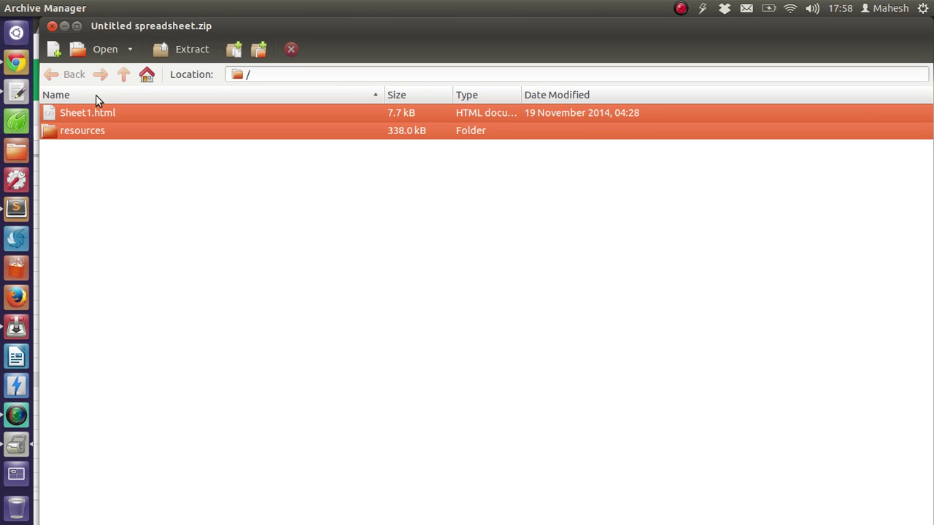
{"action": "left_click", "coordinate": [169, 51]}
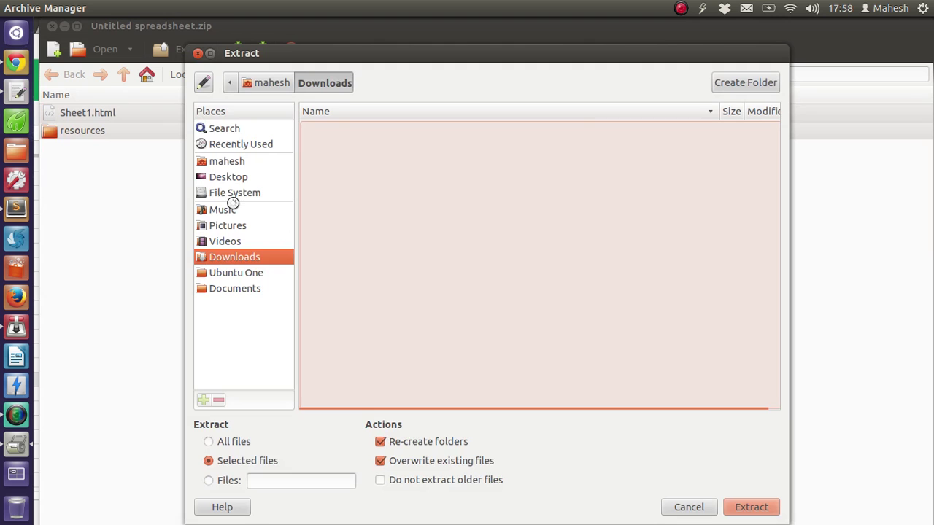
{"action": "left_click", "coordinate": [231, 176]}
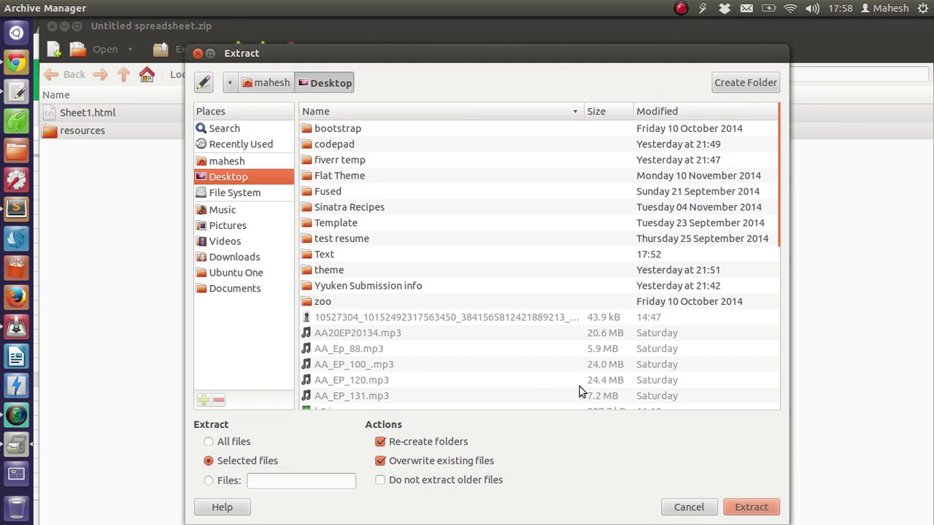
{"action": "left_click", "coordinate": [766, 507]}
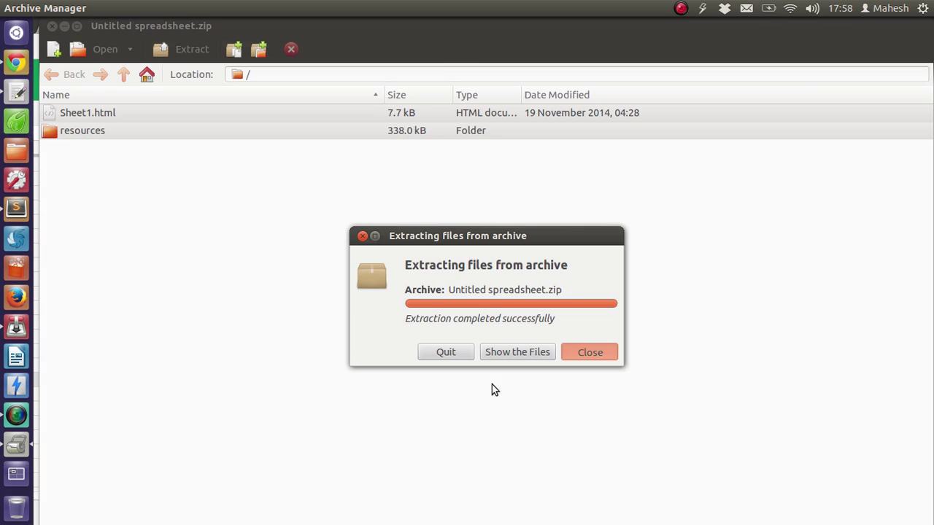
Step: View the rendered Sheet1.html sales table in Chrome and open its page source
{"action": "key", "text": "Return"}
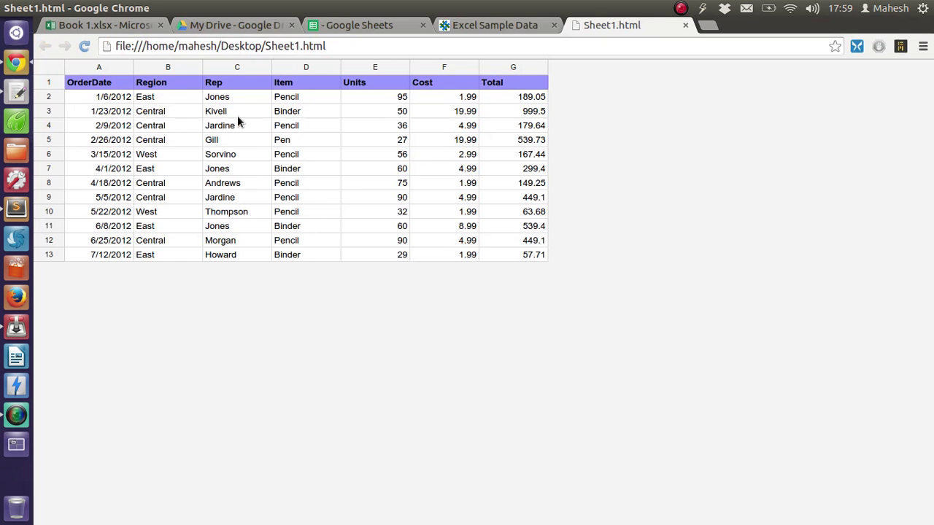
{"action": "mouse_move", "coordinate": [83, 92]}
{"action": "left_mouse_down"}
{"action": "mouse_move", "coordinate": [269, 220]}
{"action": "mouse_move", "coordinate": [272, 282]}
{"action": "left_mouse_up"}
{"action": "left_click", "coordinate": [272, 276]}
{"action": "right_click", "coordinate": [580, 191]}
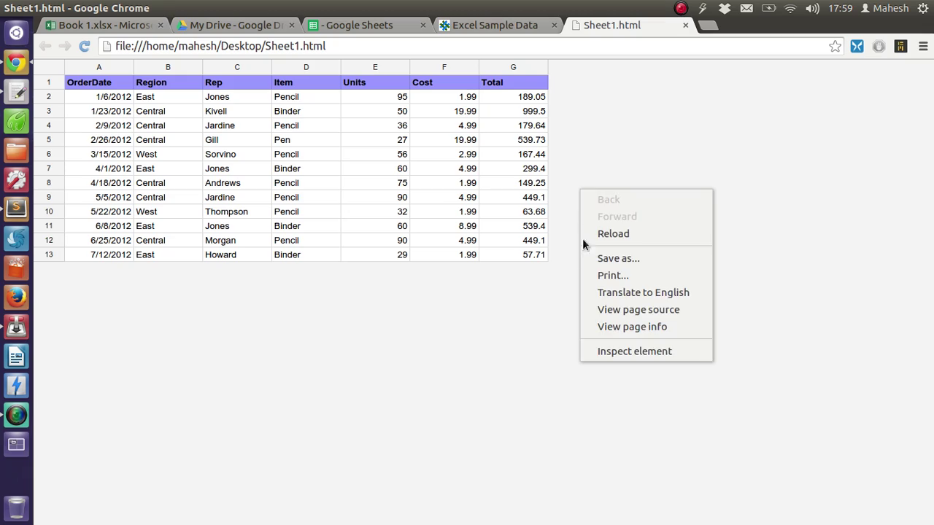
{"action": "left_click", "coordinate": [592, 309]}
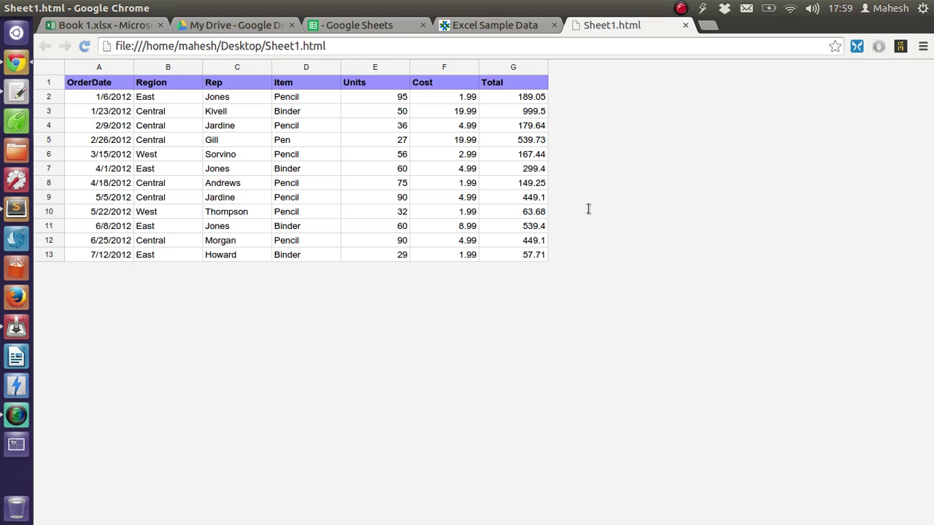
{"action": "scroll", "coordinate": [439, 201], "scroll_direction": "down", "scroll_amount": 5}
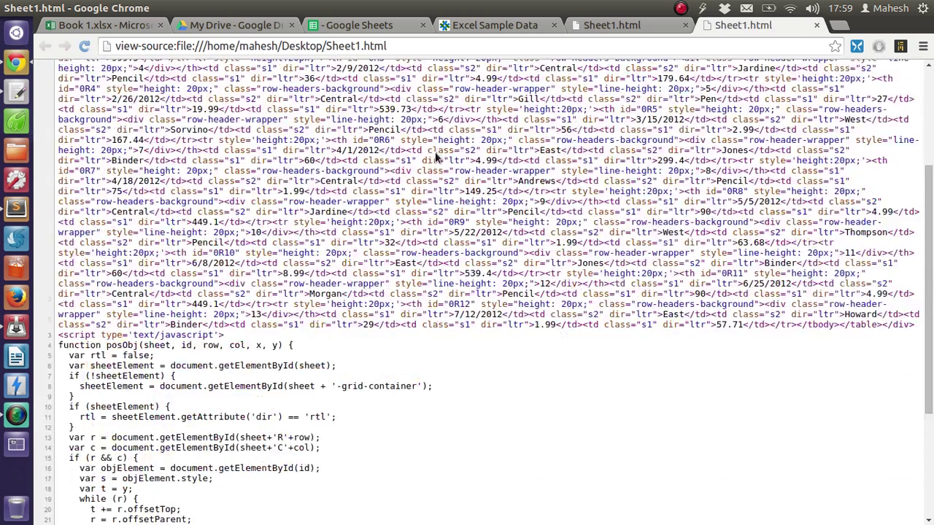
{"action": "scroll", "coordinate": [438, 148], "scroll_direction": "up", "scroll_amount": 5}
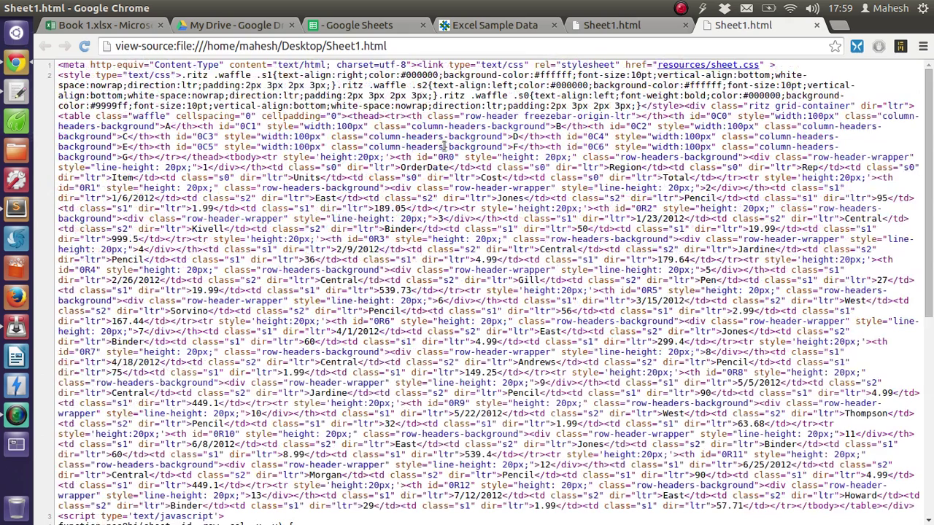
Step: Revisit the Google Sheets sales table and its File menu, then return to Book 1.xlsx
{"action": "left_click", "coordinate": [616, 26]}
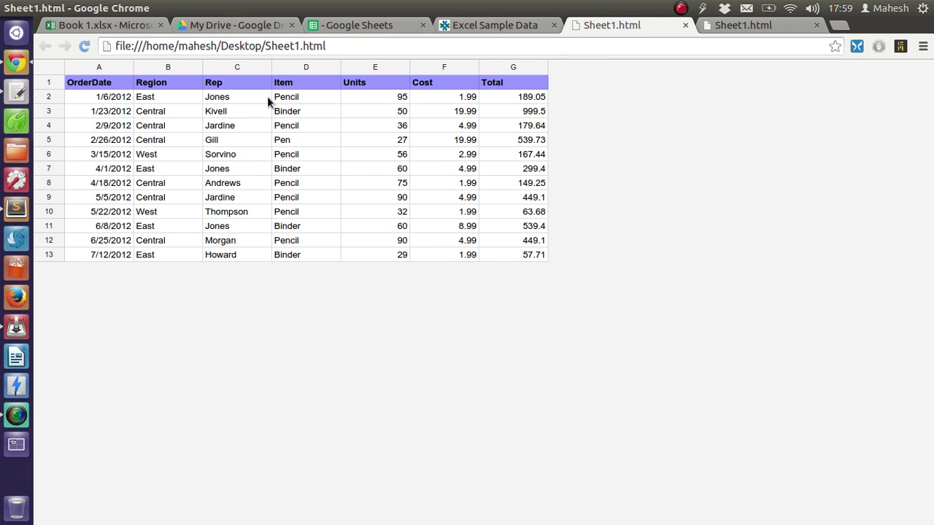
{"action": "left_click", "coordinate": [322, 25]}
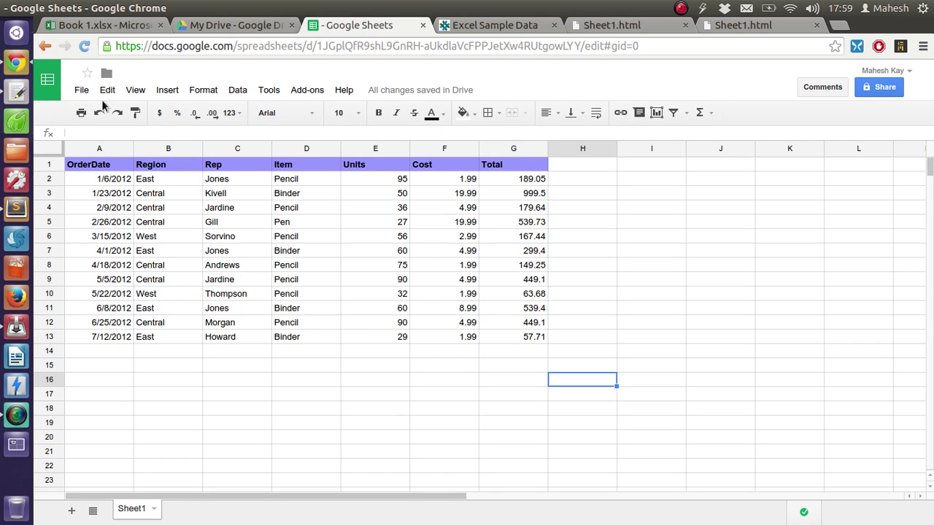
{"action": "left_click", "coordinate": [82, 90]}
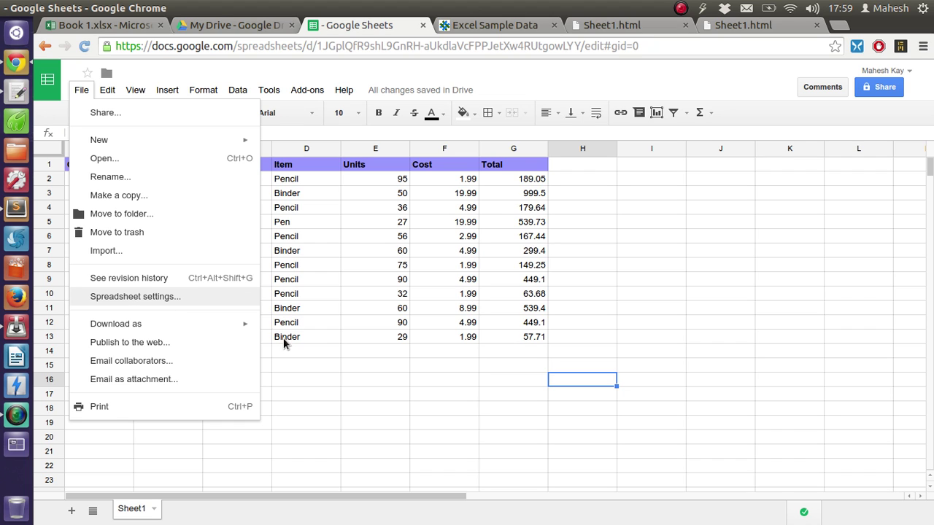
{"action": "left_click", "coordinate": [315, 370]}
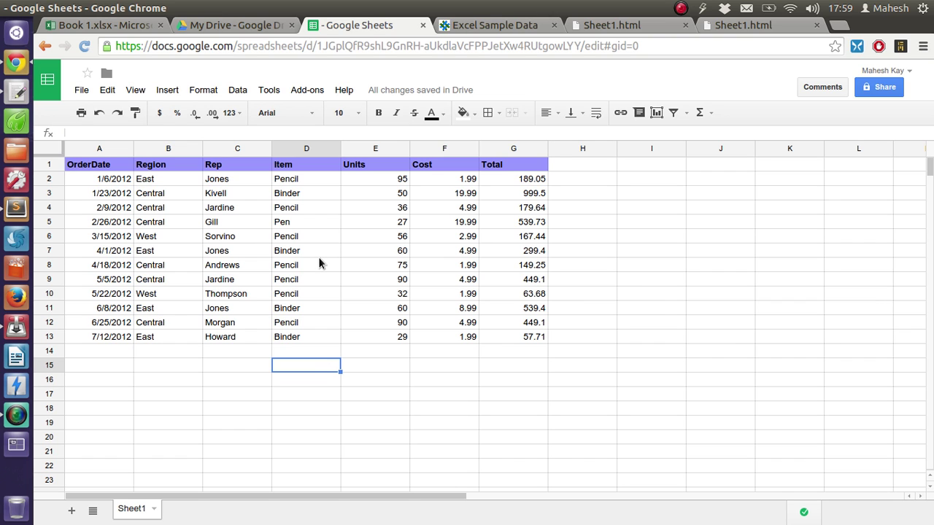
{"action": "left_click", "coordinate": [126, 26]}
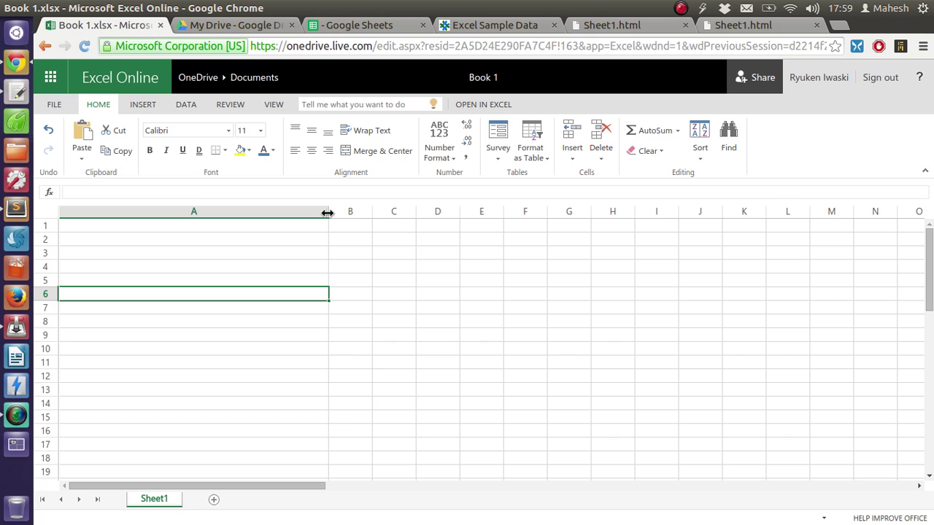
Step: Narrow column A and enter two names with values 100 and 200 in rows 3–4
{"action": "left_click_drag", "start_coordinate": [327, 211], "coordinate": [139, 220]}
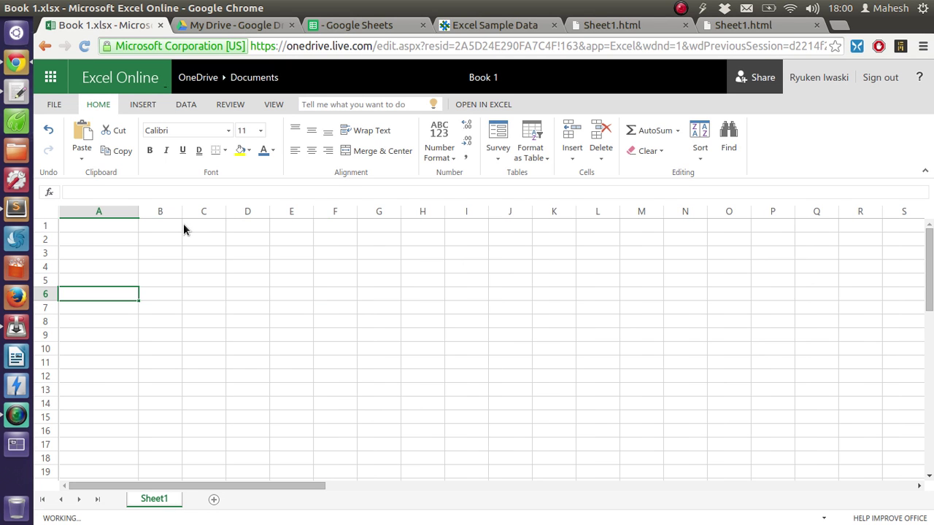
{"action": "left_click", "coordinate": [90, 253]}
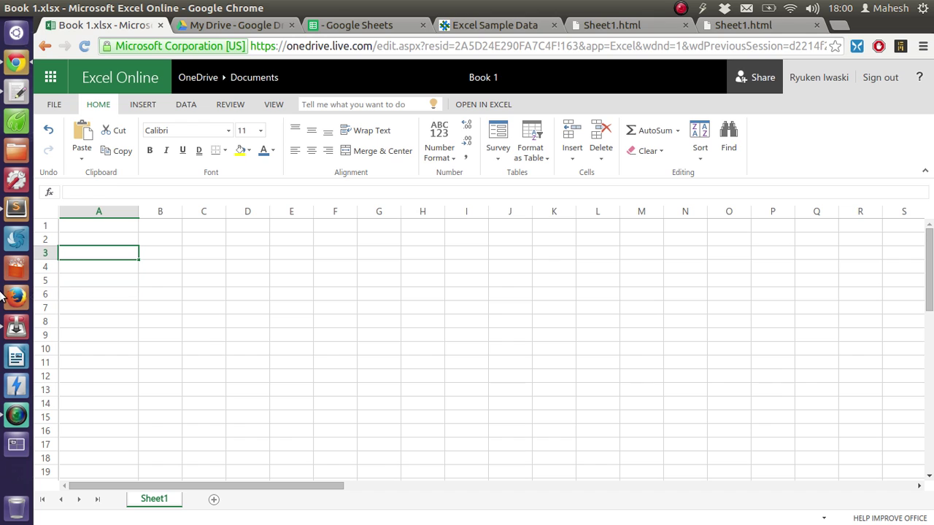
{"action": "type", "text": "and"}
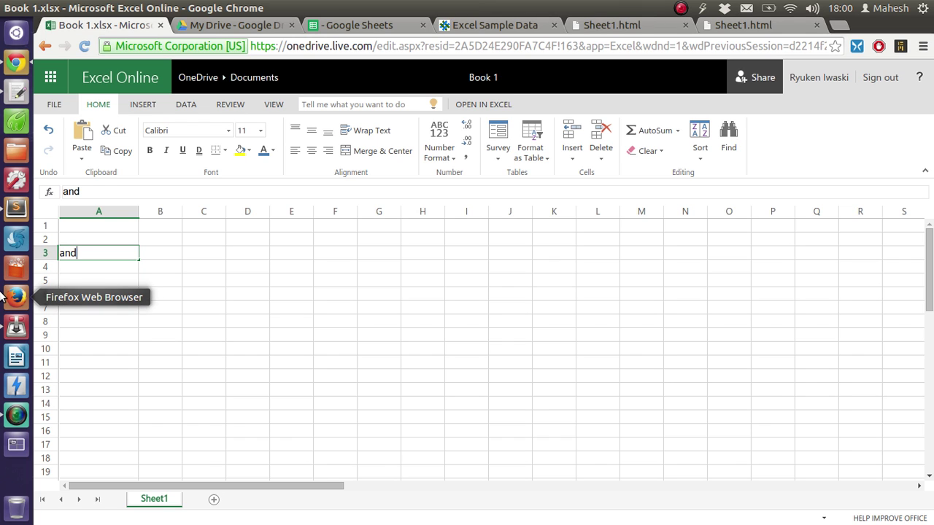
{"action": "type", "text": "ie"}
{"action": "key", "text": "Tab"}
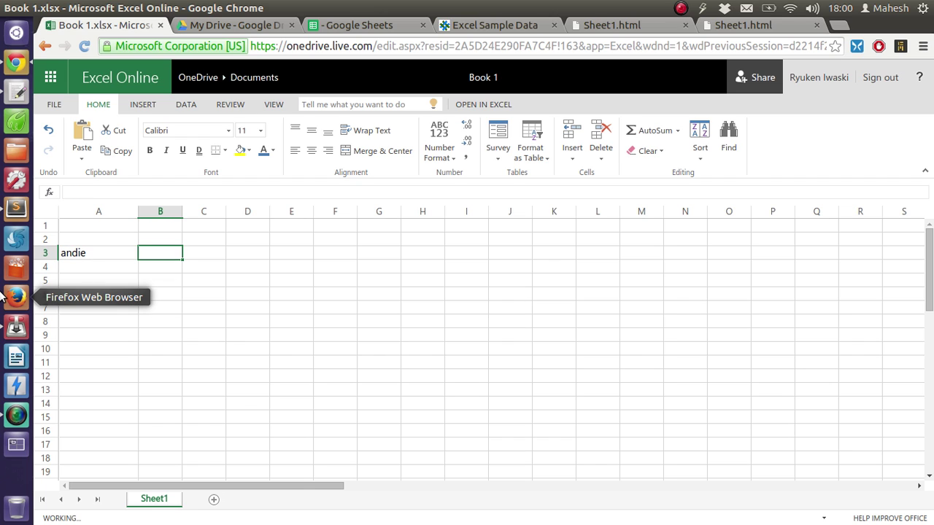
{"action": "type", "text": "100"}
{"action": "key", "text": "Tab"}
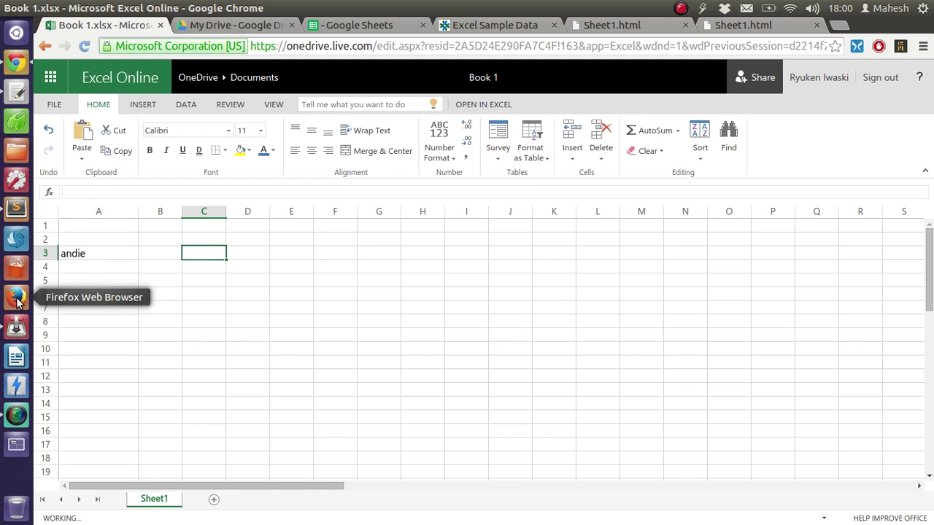
{"action": "left_click", "coordinate": [83, 266]}
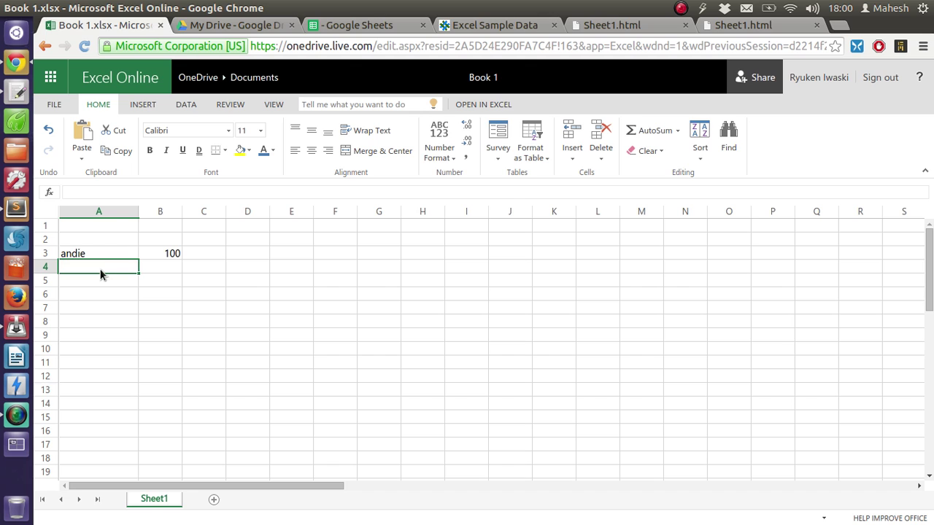
{"action": "type", "text": "brian"}
{"action": "key", "text": "Tab"}
{"action": "type", "text": "2"}
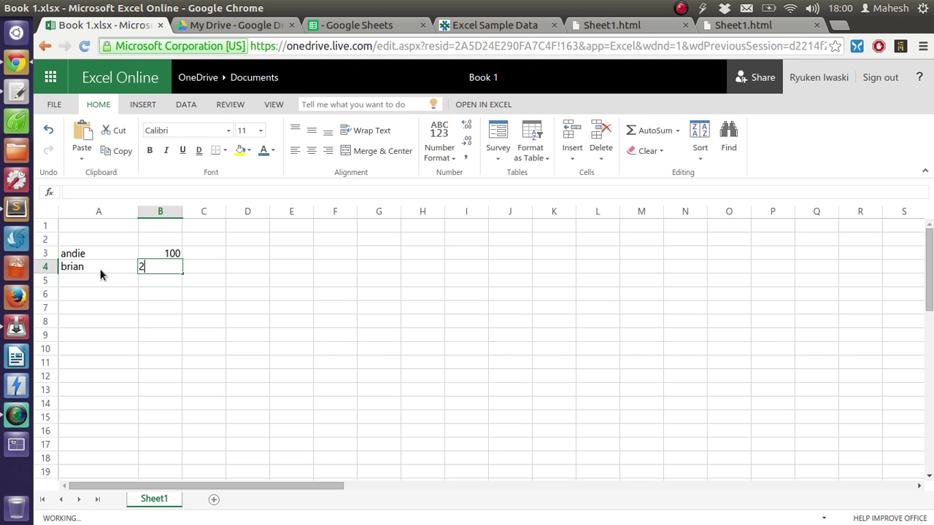
{"action": "type", "text": "00"}
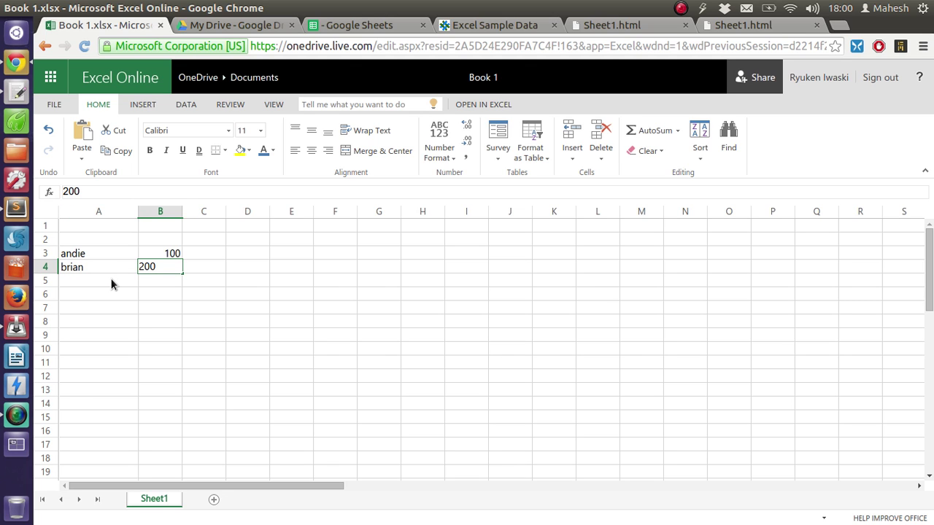
{"action": "left_click", "coordinate": [111, 282]}
Step: Enter two more names with values 2001 and 300 in rows 5–6
{"action": "type", "text": "jacob"}
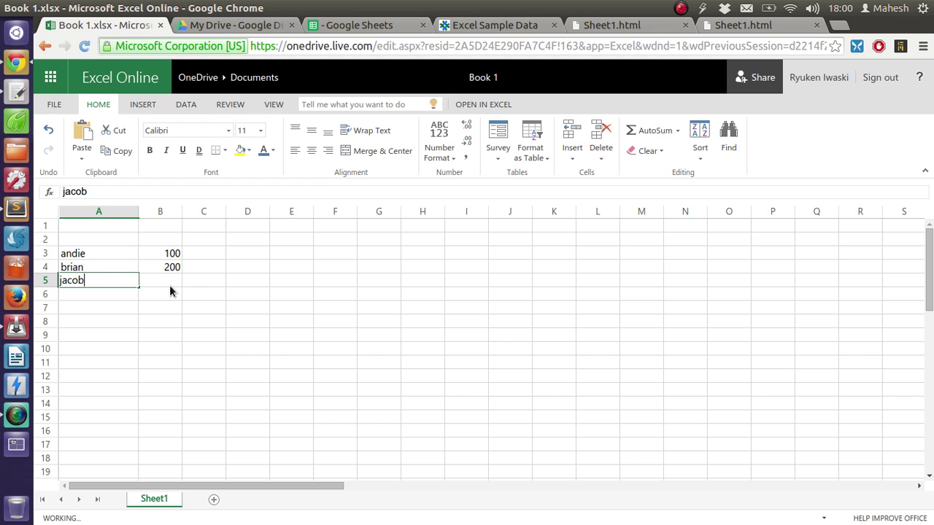
{"action": "left_click", "coordinate": [169, 285]}
{"action": "type", "text": "200"}
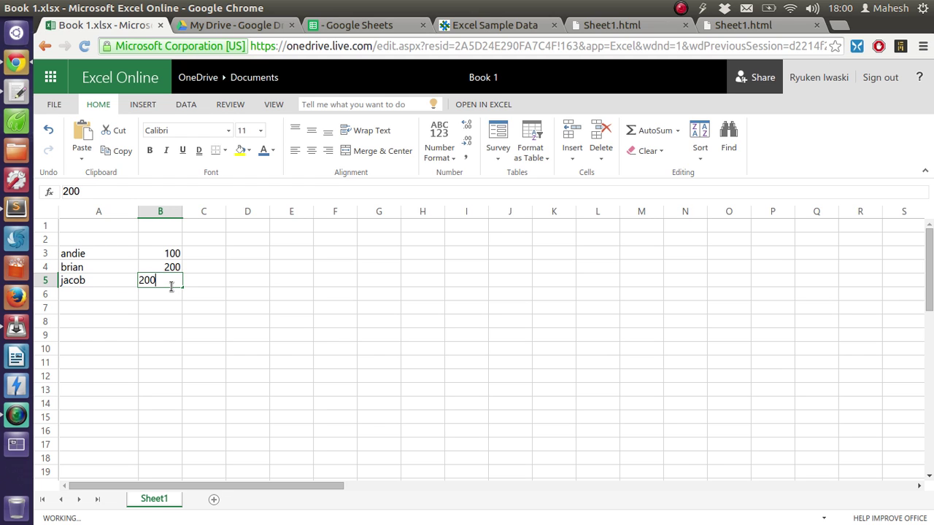
{"action": "type", "text": "1"}
{"action": "left_click", "coordinate": [102, 295]}
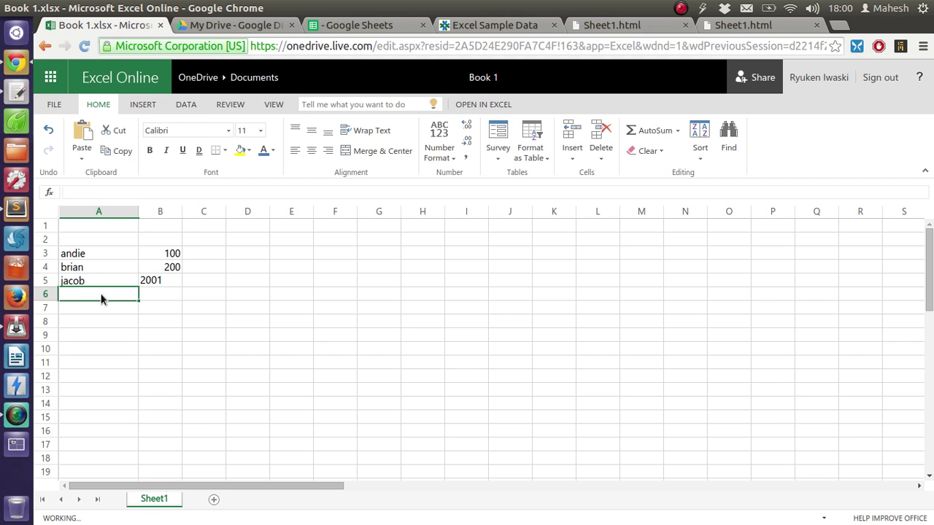
{"action": "type", "text": "mahesh"}
{"action": "key", "text": "Tab"}
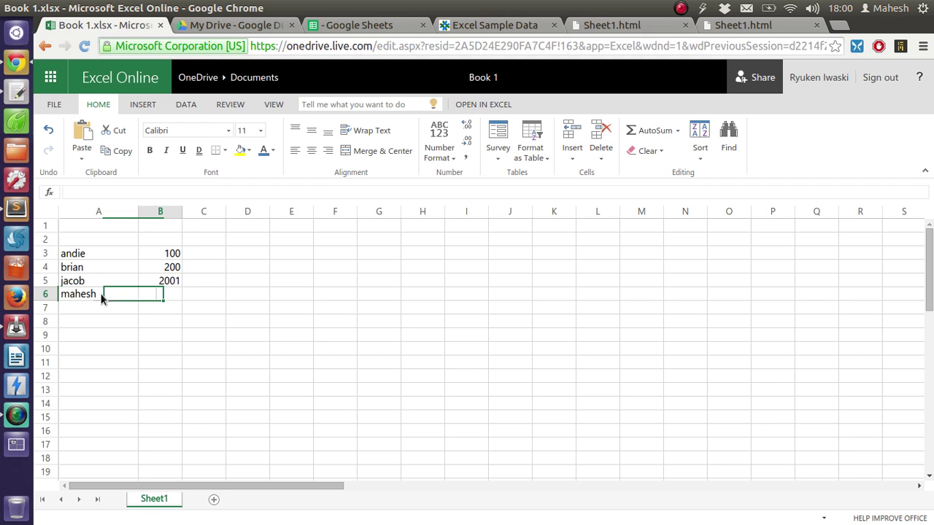
{"action": "type", "text": "300"}
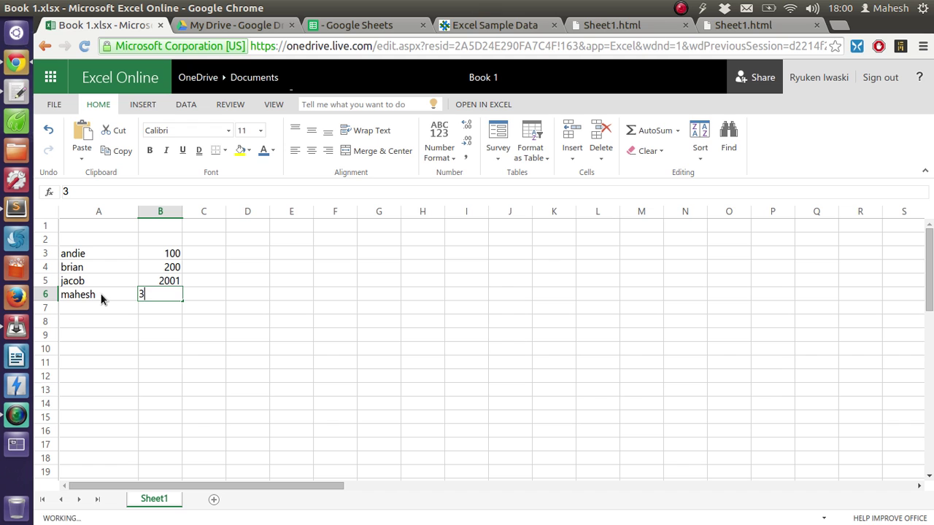
{"action": "left_click", "coordinate": [115, 311]}
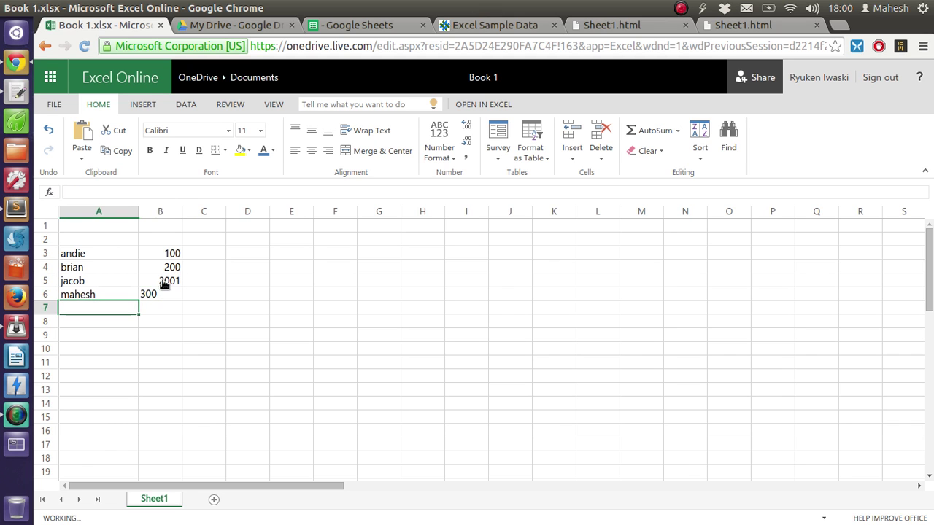
Step: Choose Embed from Book 1's Share options in the FILE menu
{"action": "left_click", "coordinate": [59, 106]}
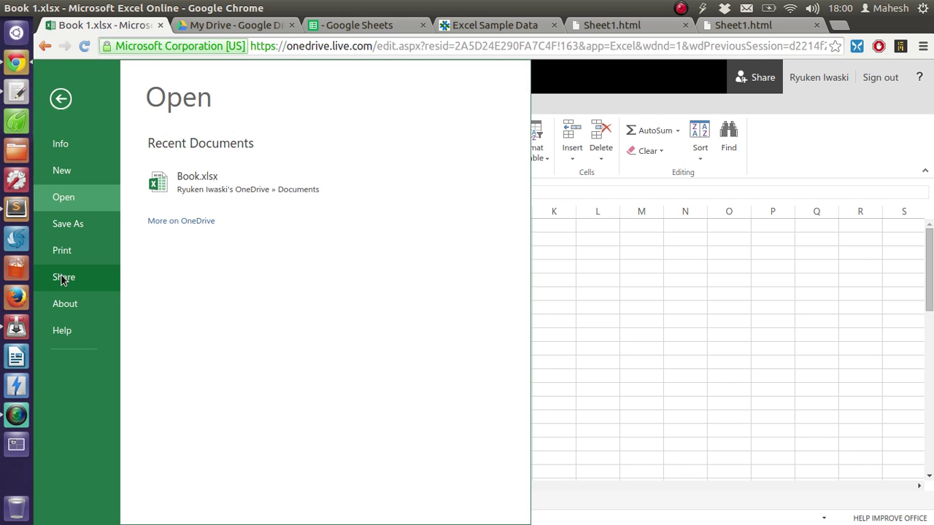
{"action": "left_click", "coordinate": [91, 277]}
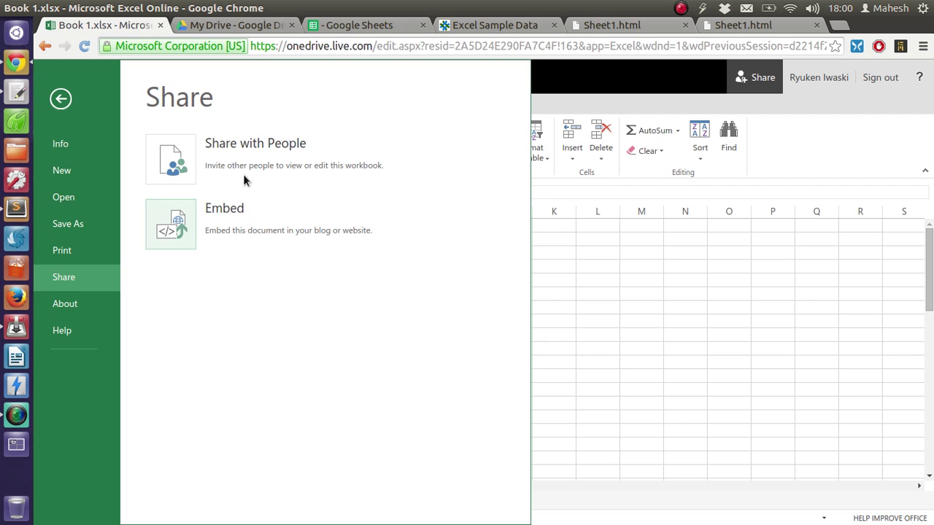
{"action": "left_click", "coordinate": [239, 228]}
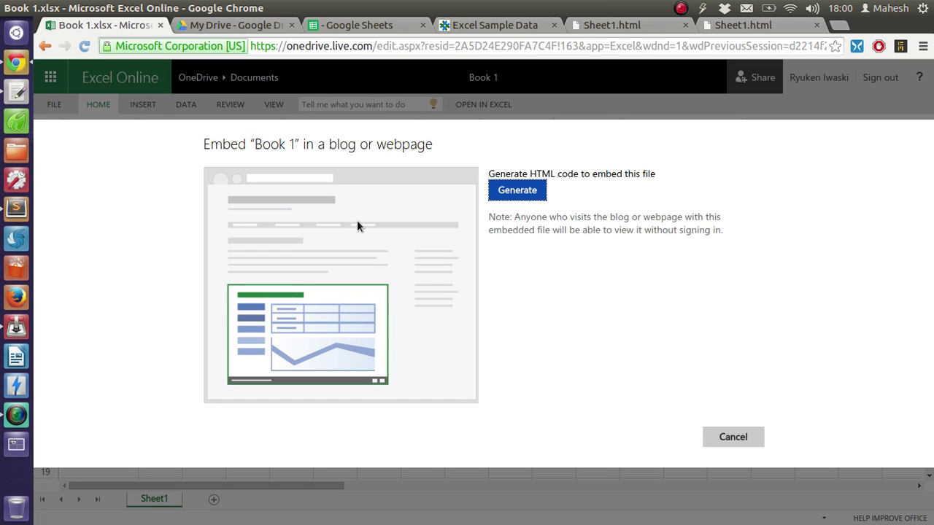
Step: Generate Book 1's iframe embed code and select it for copying into temp.html
{"action": "left_click", "coordinate": [517, 189]}
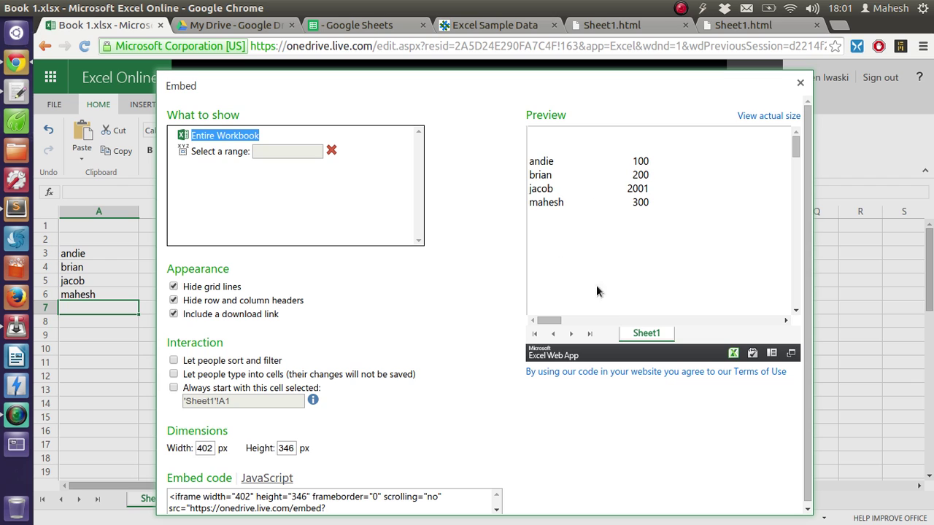
{"action": "scroll", "coordinate": [489, 272], "scroll_direction": "down", "scroll_amount": 1}
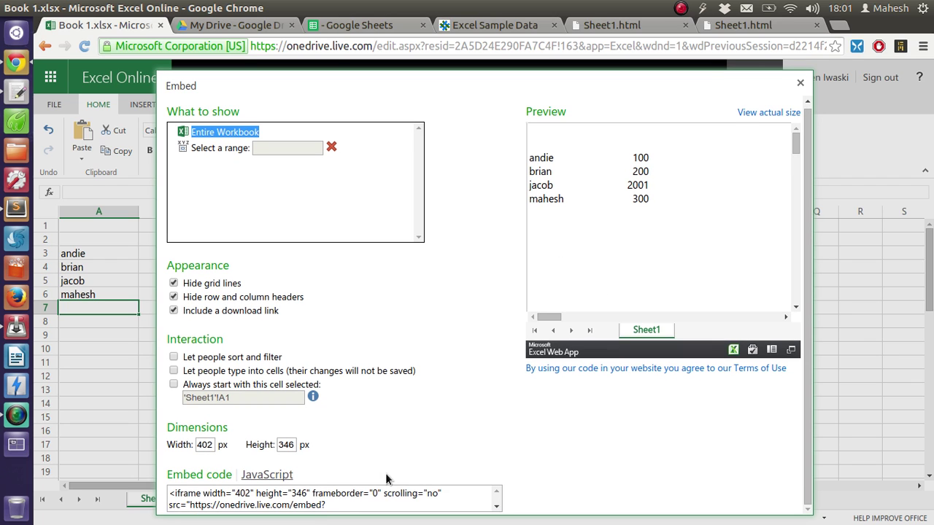
{"action": "left_click", "coordinate": [197, 491]}
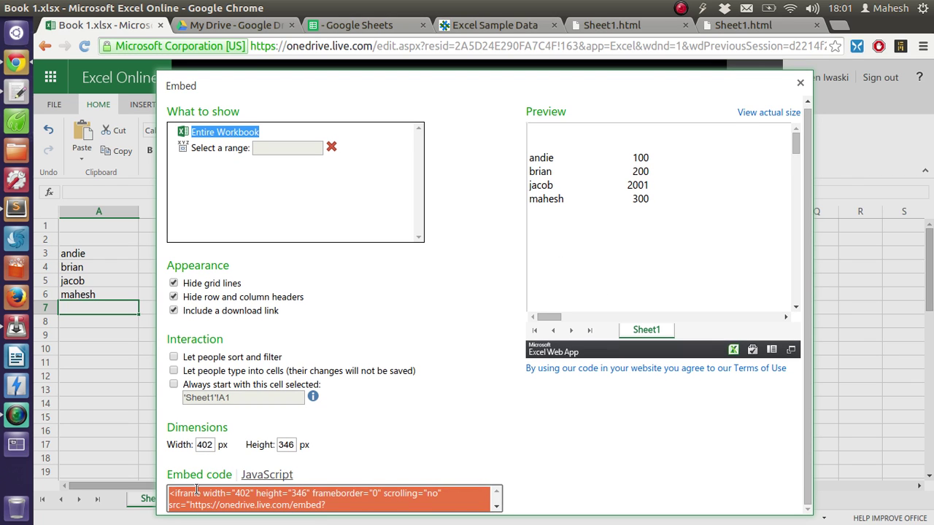
{"action": "left_click", "coordinate": [11, 200]}
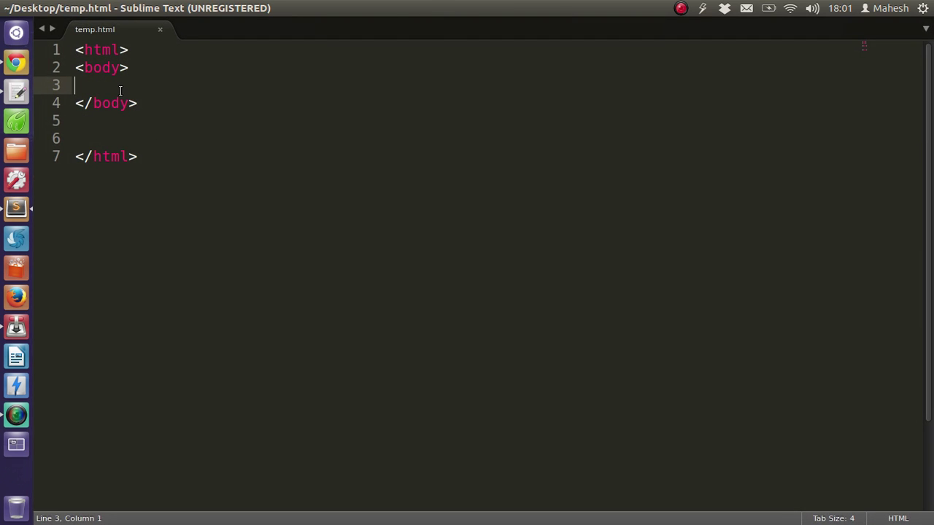
Step: Paste the Excel iframe embed code into temp.html's body, save, and view it in Chrome
{"action": "type", "text": "<iframe width=\"402\" height=\"346\" frameborder=\"0\" scrolling=\"no\" src=\"https://onedrive.live.com/embed?cid=2A5D24E290FA7C4F&resid=2A5D24E290FA7C4F%21163&authkey=AC-2z-mQKA-wQPU&em=2&wdAllowInteractivity=False&wdHideGridlines=True&wdHideHeaders=True&wdDownloadButton=True\"></iframe>"}
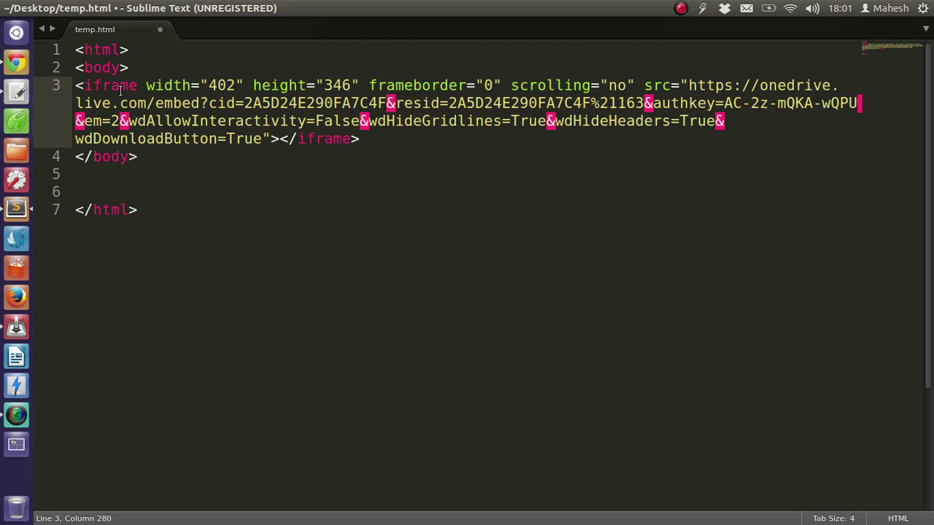
{"action": "key", "text": "ctrl+s"}
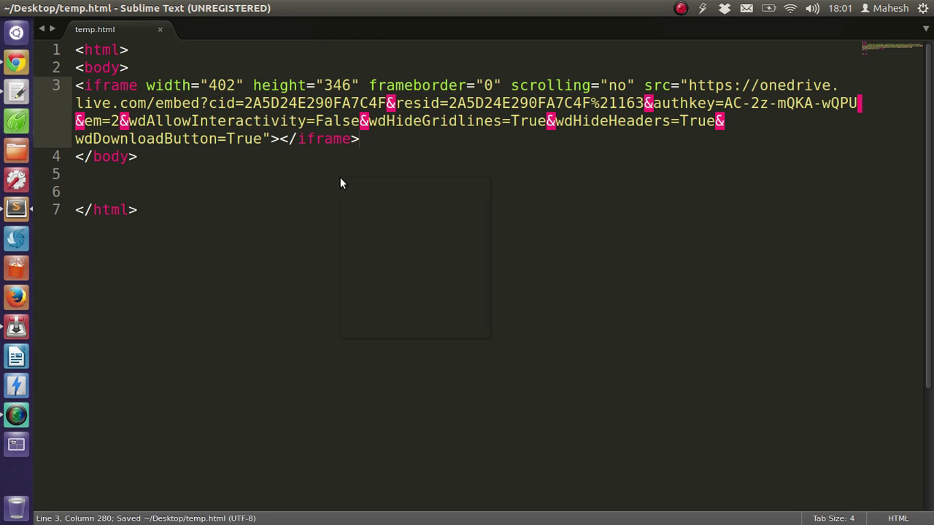
{"action": "right_click", "coordinate": [340, 177]}
{"action": "left_click", "coordinate": [358, 281]}
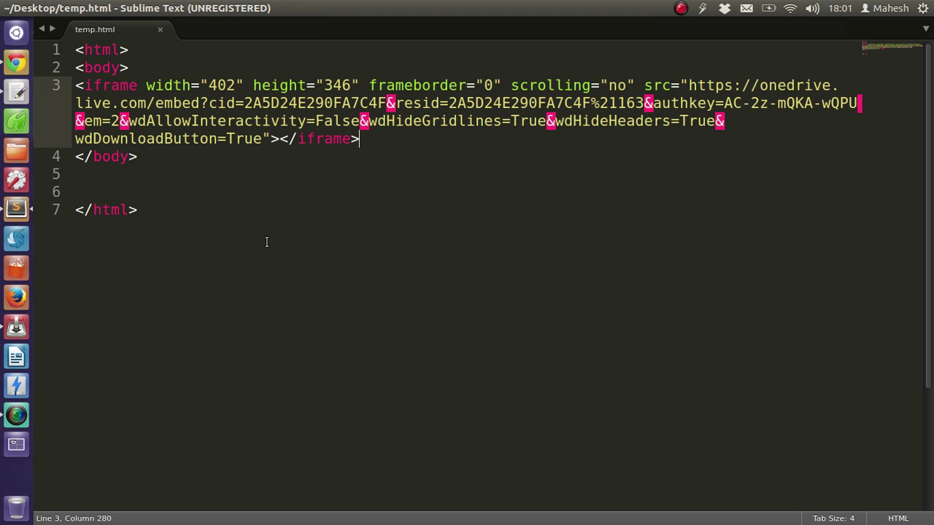
{"action": "left_click", "coordinate": [15, 64]}
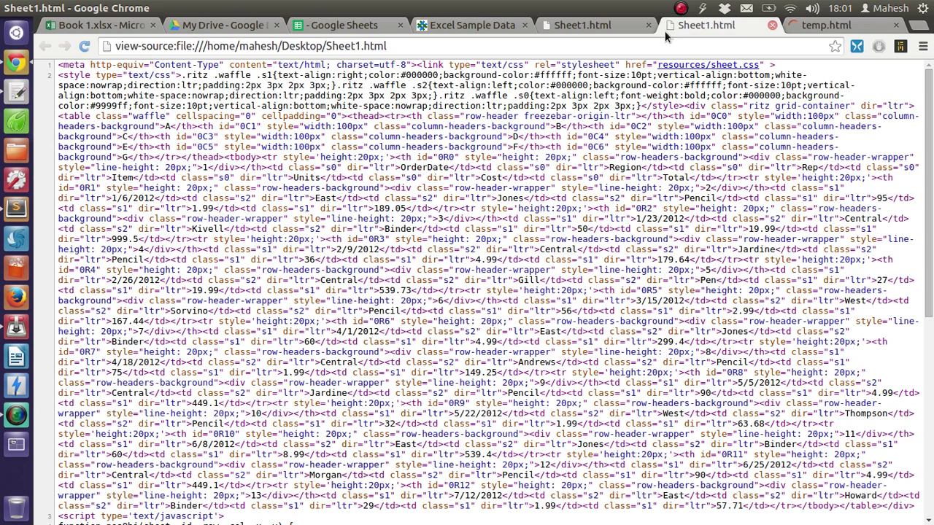
Step: Close the Sheet1.html tabs to show temp.html's embedded Book 1 list, then return to Google Sheets
{"action": "left_click", "coordinate": [648, 24]}
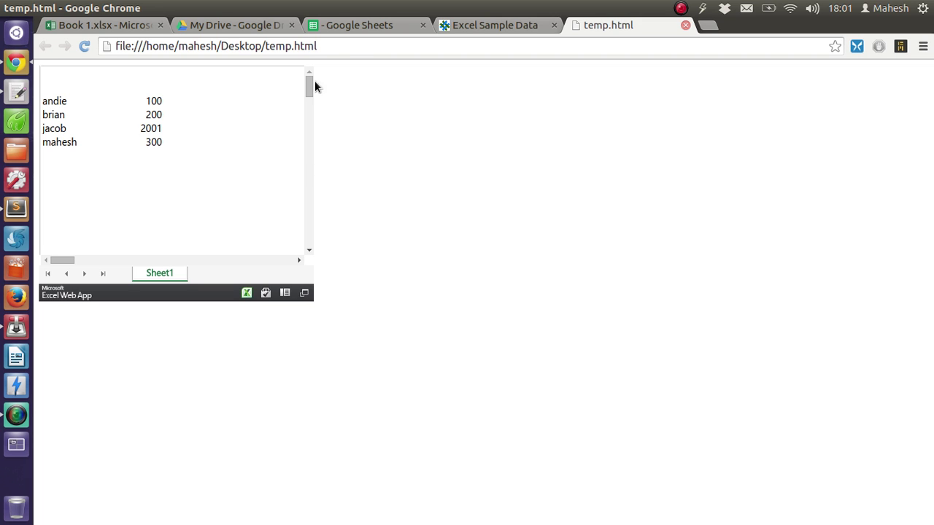
{"action": "left_click", "coordinate": [325, 26]}
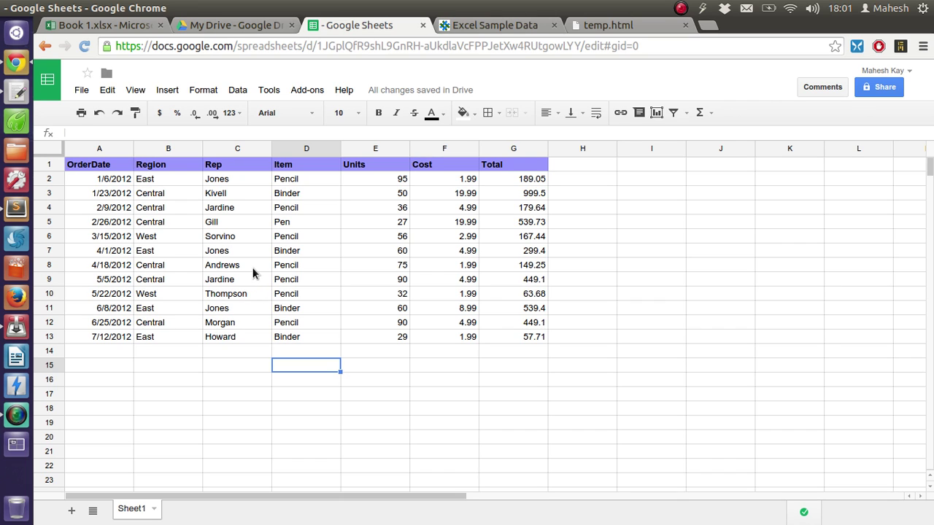
Step: Close the Excel Sample Data tab, bringing temp.html's embedded Book 1 list into view
{"action": "left_click", "coordinate": [554, 26]}
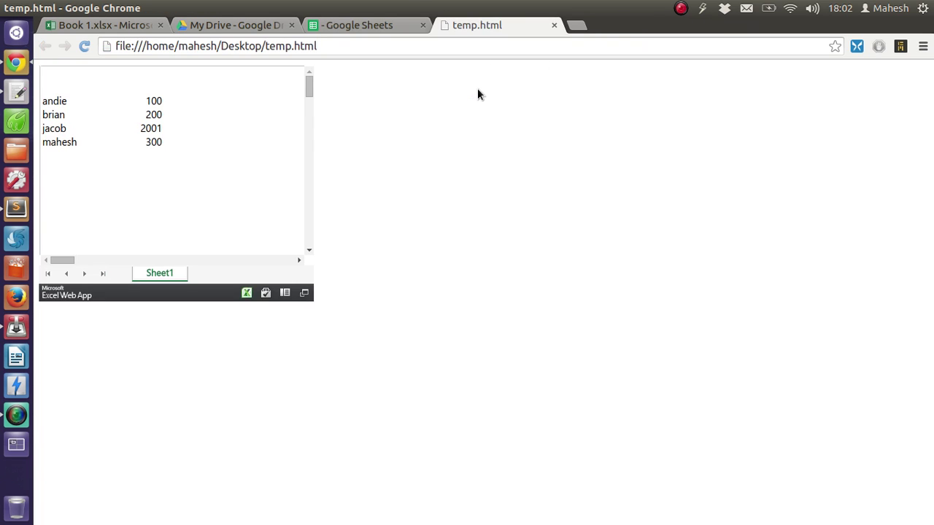